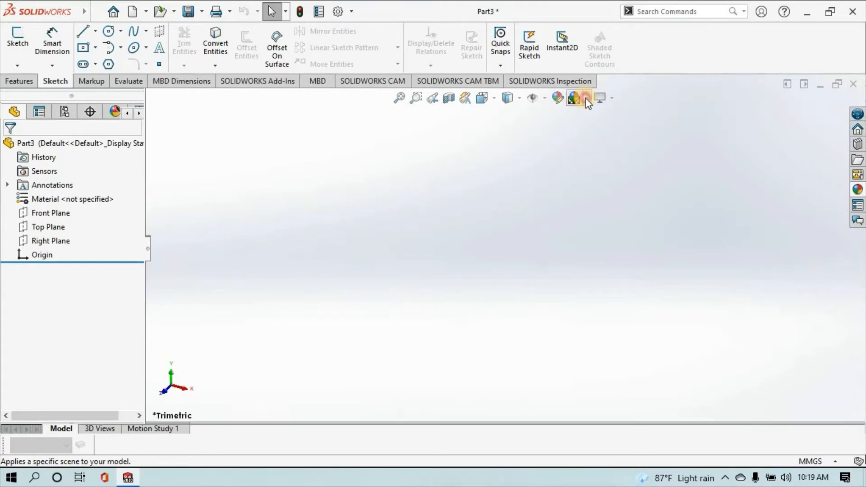
Apply a plain white background scene and orient the view normal to the Front Plane
left_click(586, 98)
left_click(600, 129)
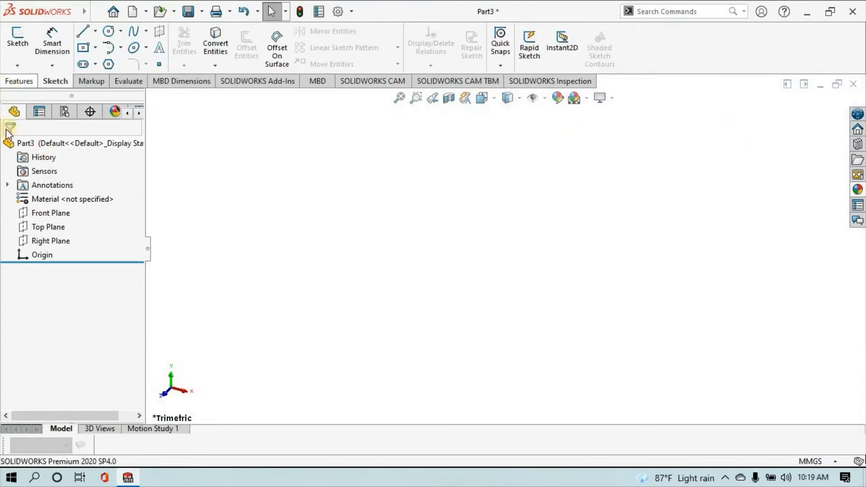
left_click(50, 213)
left_click(101, 195)
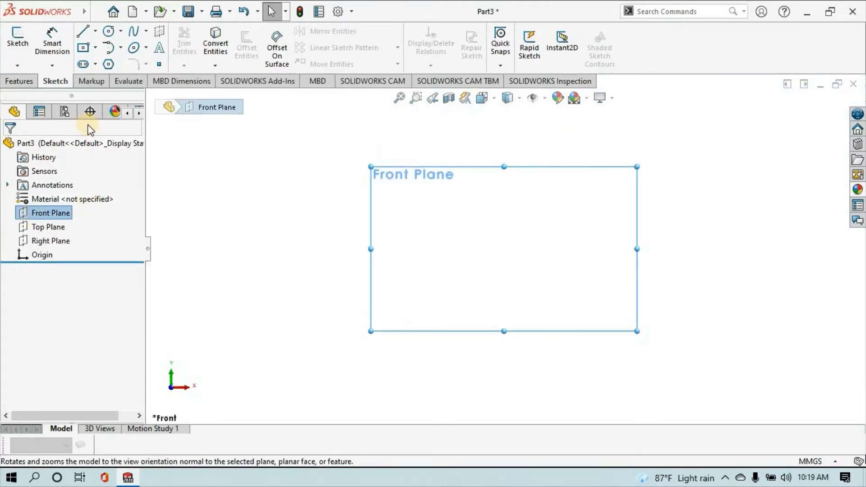
Sketch a sideways U on the Front Plane from the origin: two horizontal lines about 64 mm long joined by a tangent semicircle of about 37 mm radius
left_click(82, 32)
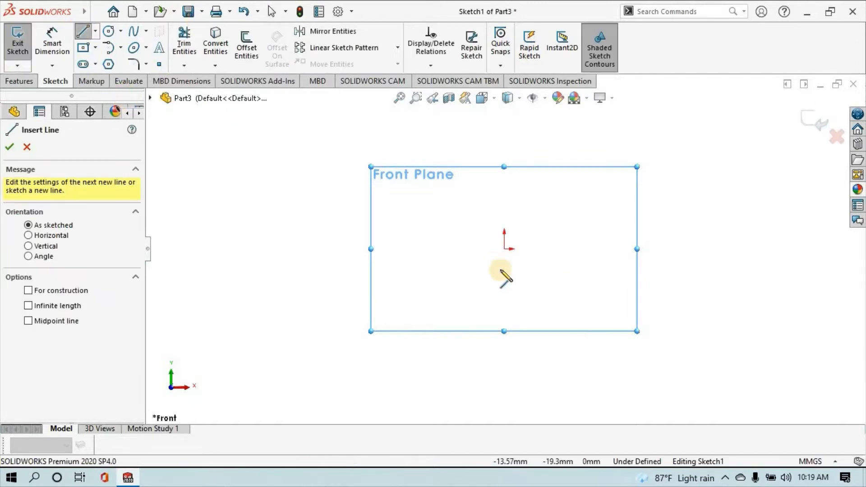
left_click(504, 249)
left_click(407, 248)
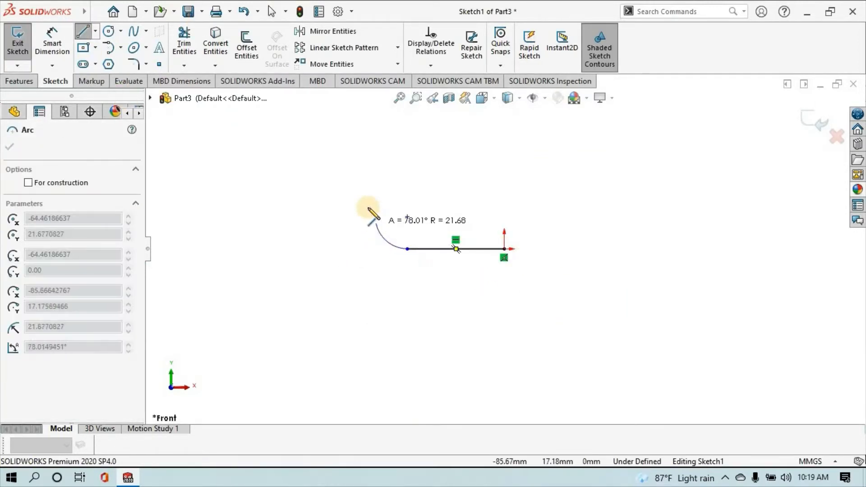
left_click(407, 139)
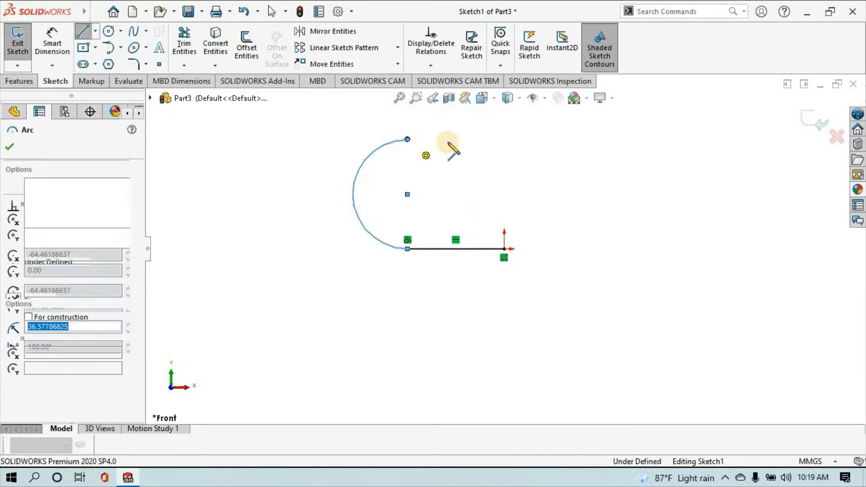
left_click(503, 139)
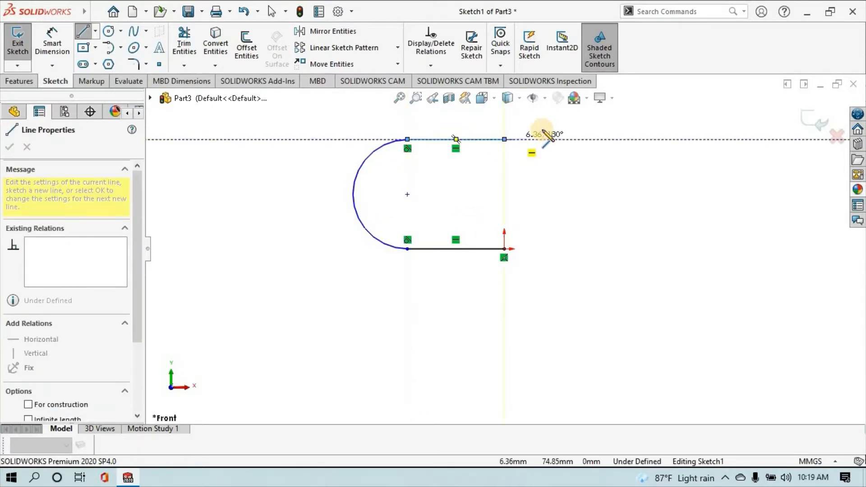
right_click(544, 131)
left_click(569, 138)
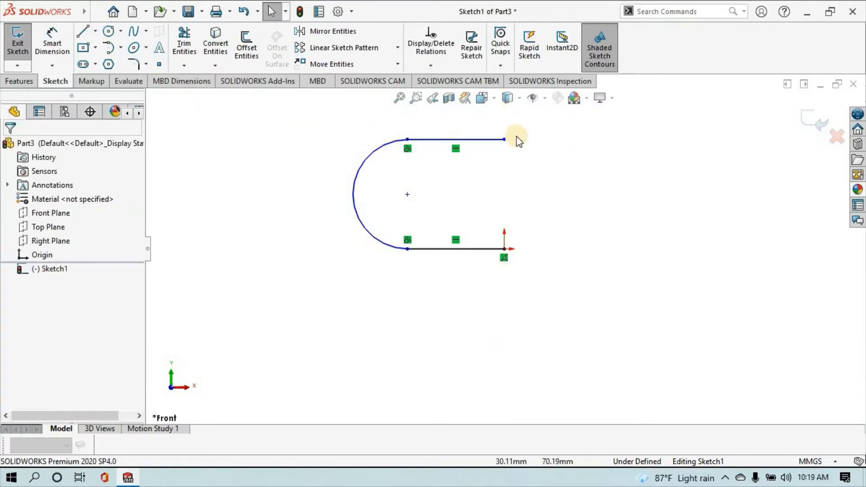
left_click(486, 141)
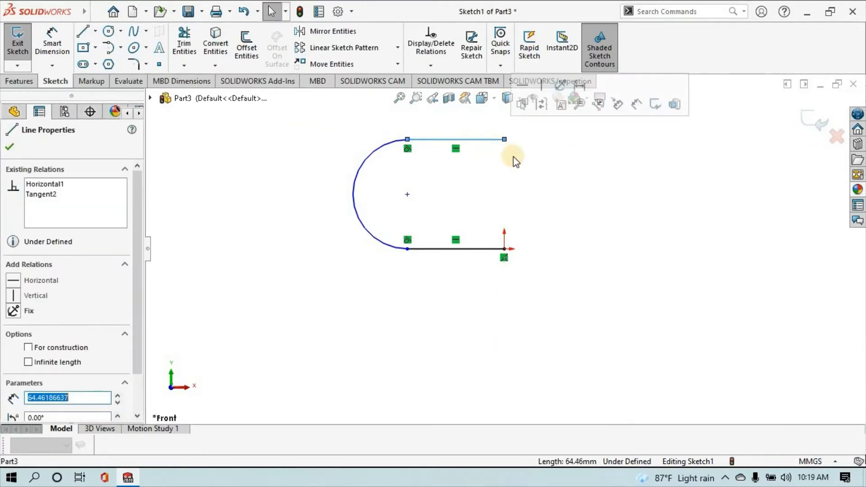
left_click(468, 248, "ctrl")
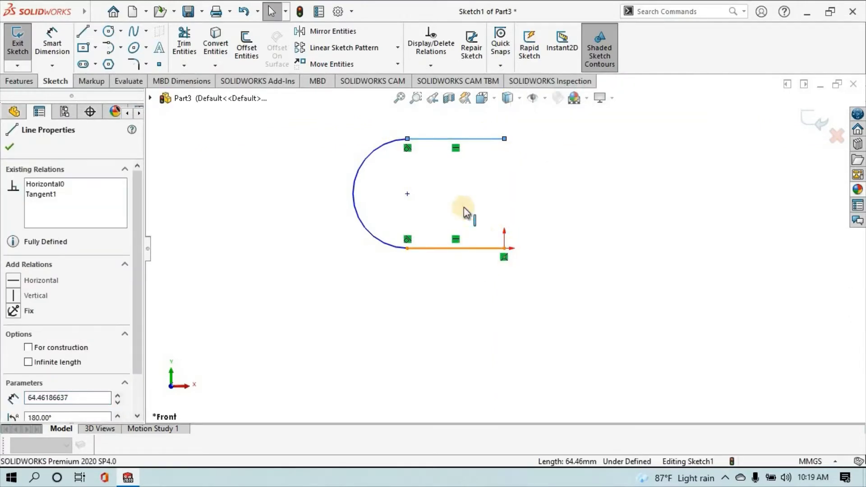
left_click(460, 146, "ctrl")
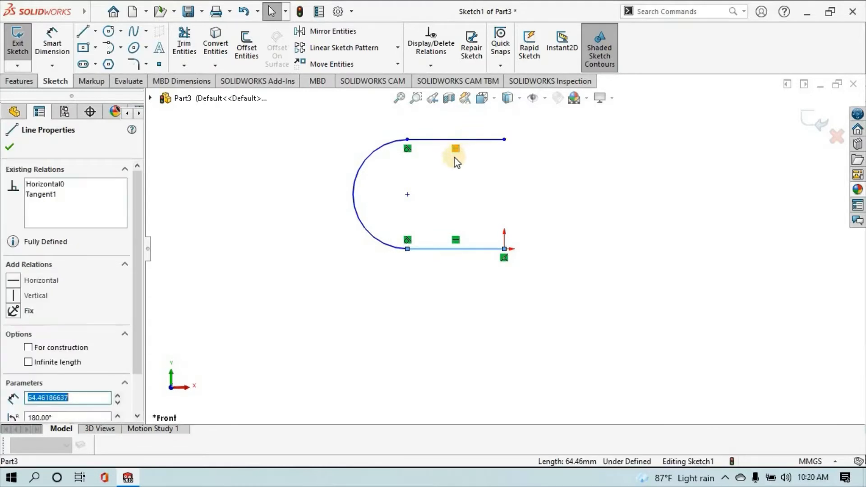
left_click(578, 222)
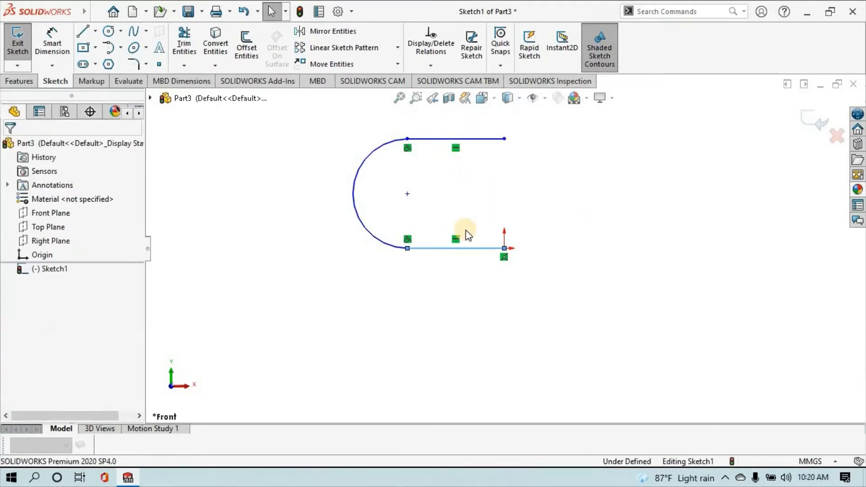
Add Parallel and Equal relations between the two horizontal lines of the U profile
left_click(423, 247)
left_click(438, 140, "ctrl")
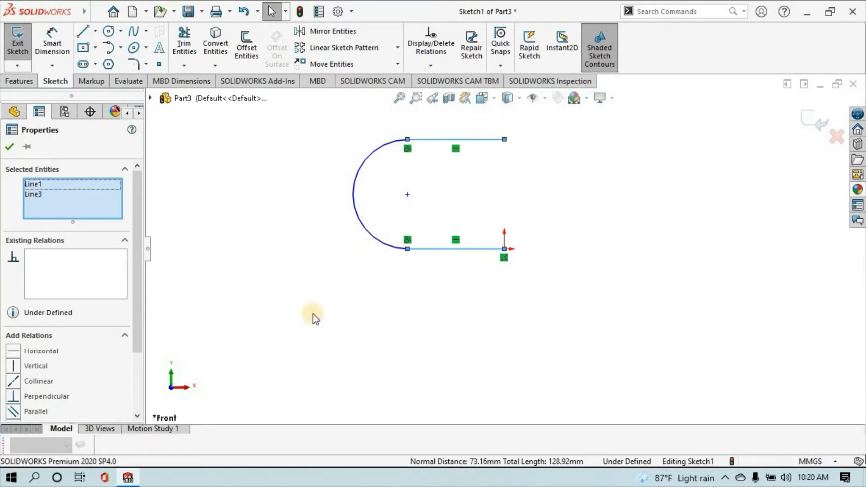
left_click(18, 409)
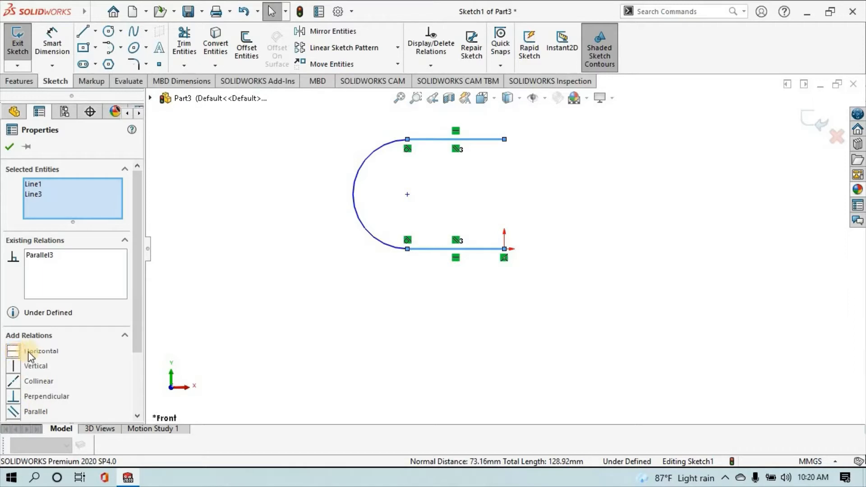
right_click(439, 248)
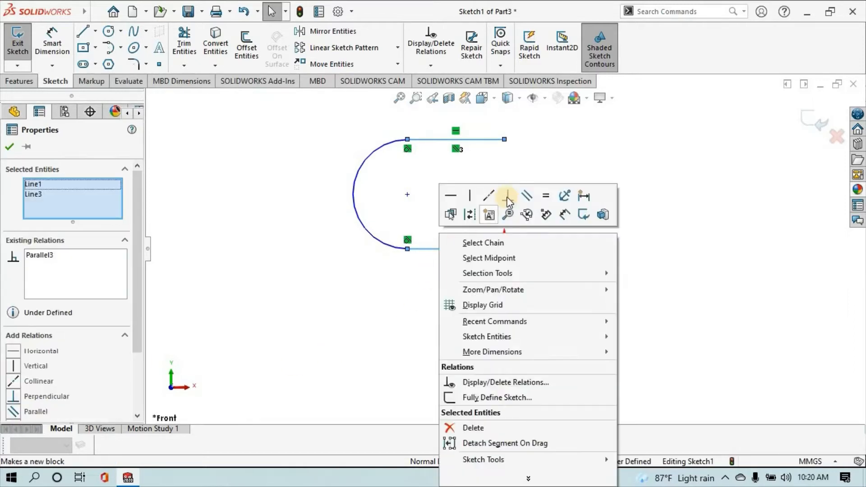
left_click(545, 196)
left_click(404, 294)
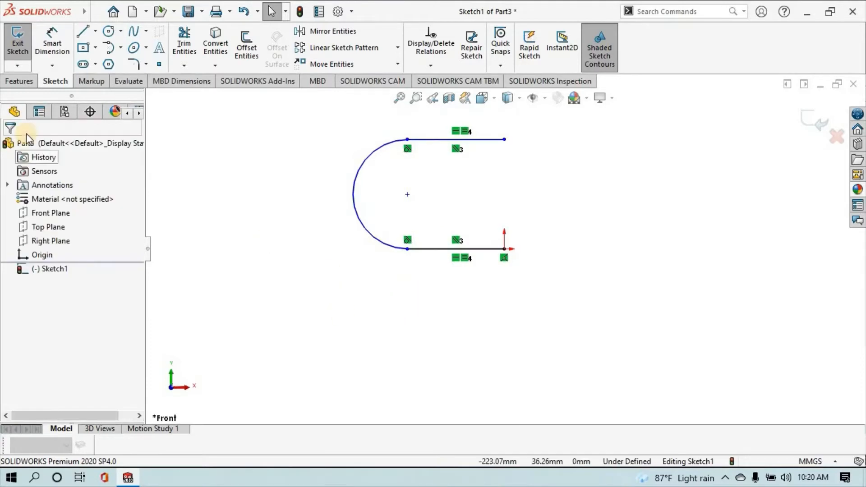
Dimension the lower horizontal line starting at the origin to 50 mm
left_click(51, 42)
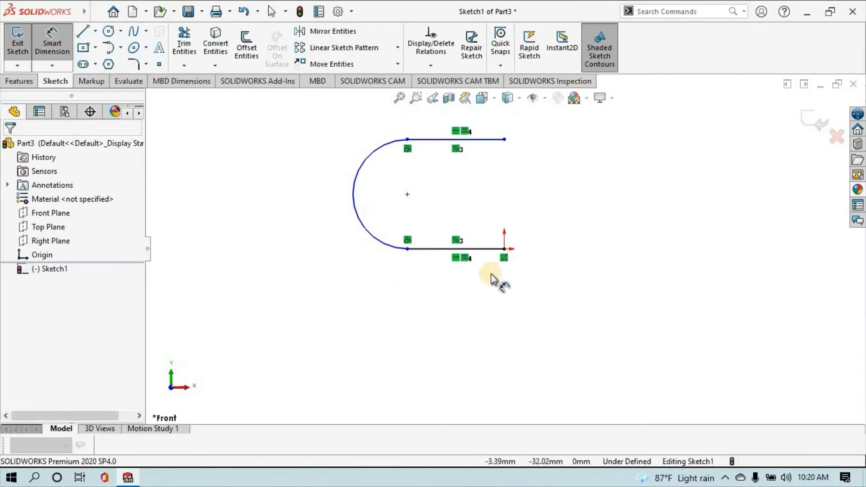
left_click(437, 254)
left_click(469, 318)
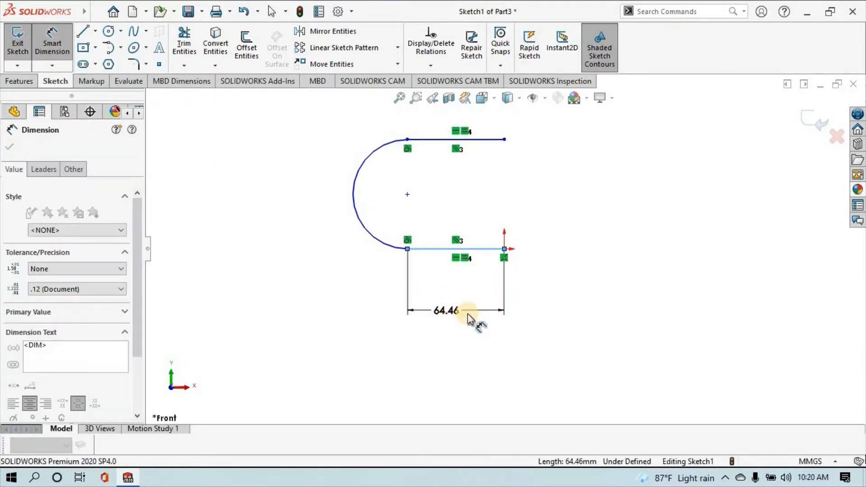
type("50")
key("Return")
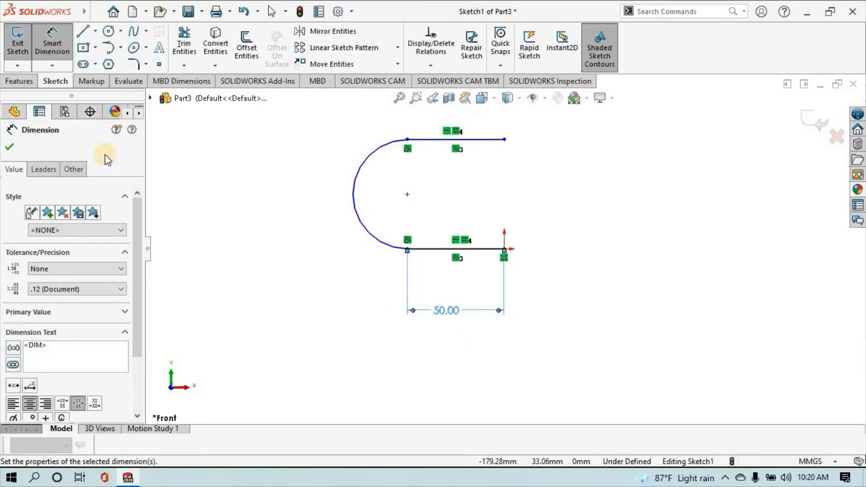
Dimension the semicircular arc's radius to 50 mm and exit the sketch
left_click(358, 223)
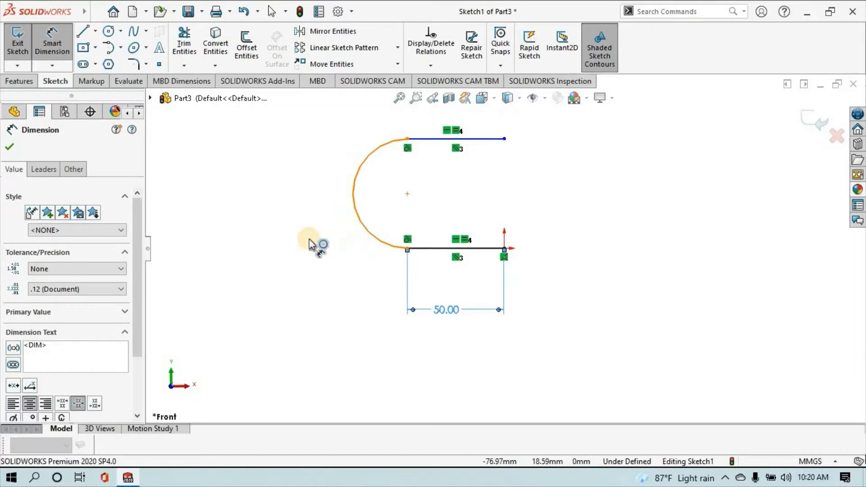
left_click(300, 245)
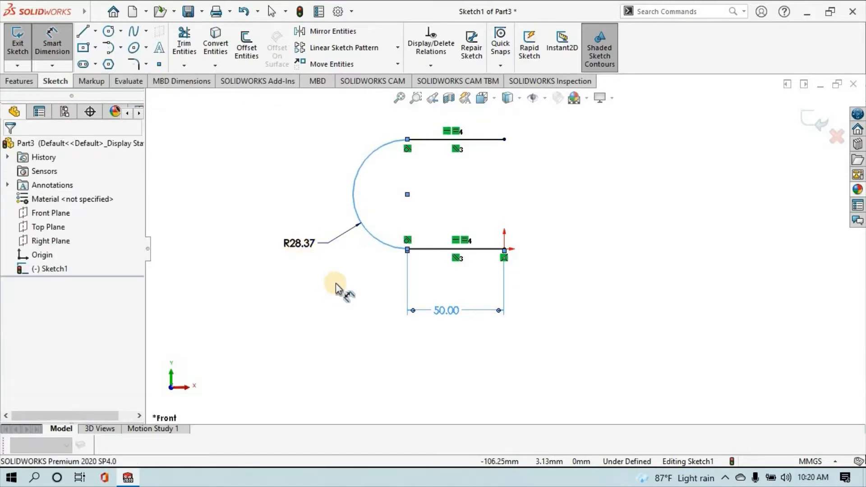
type("50")
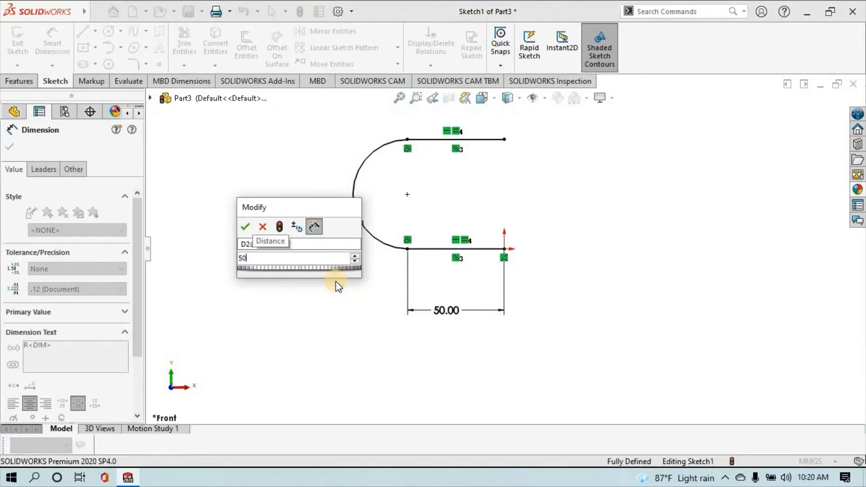
key("Return")
scroll(416, 186, "up", 4)
scroll(506, 185, "down", 2)
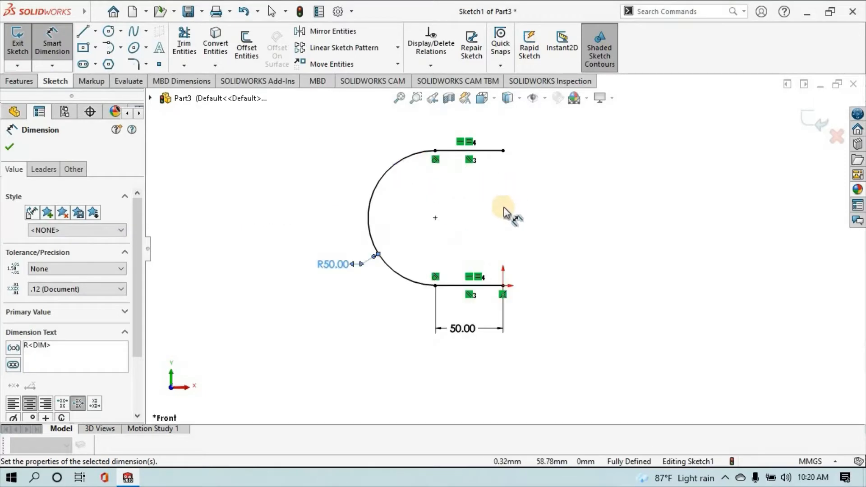
scroll(504, 208, "down", 1)
left_click(10, 147)
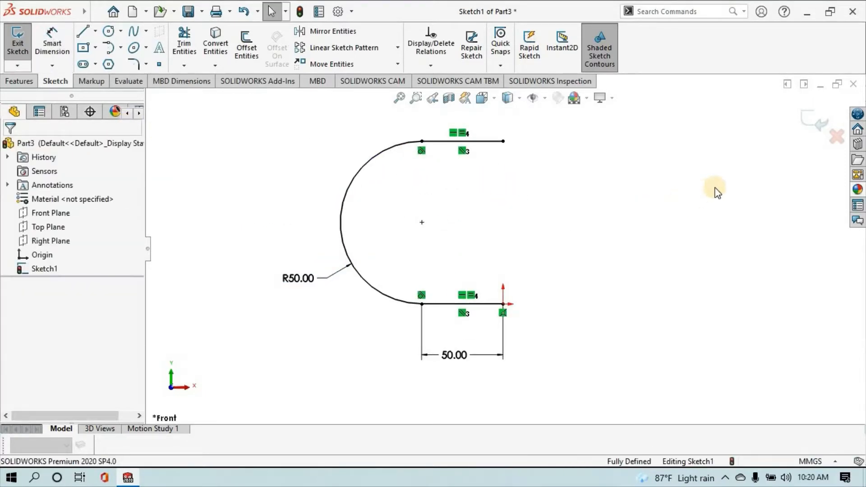
left_click(814, 122)
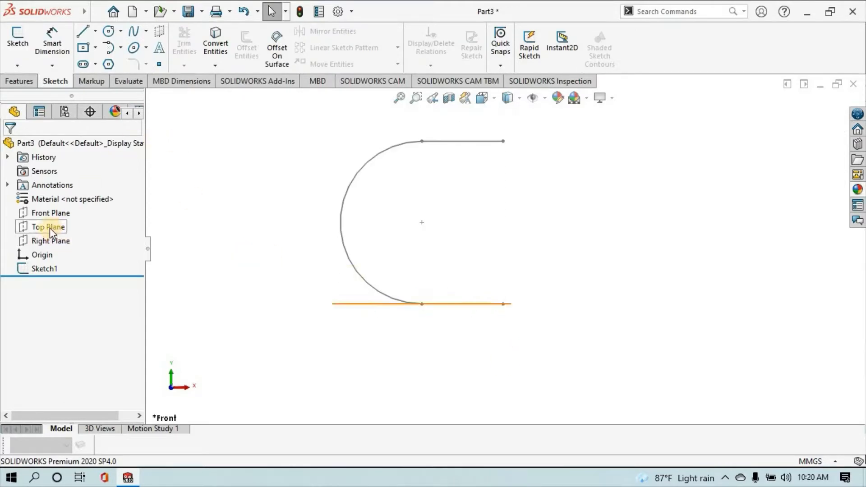
In isometric view, sketch a circle about 100 mm in diameter on the Right Plane, centred on the origin at the path's lower end
left_click(53, 241)
left_click(482, 98)
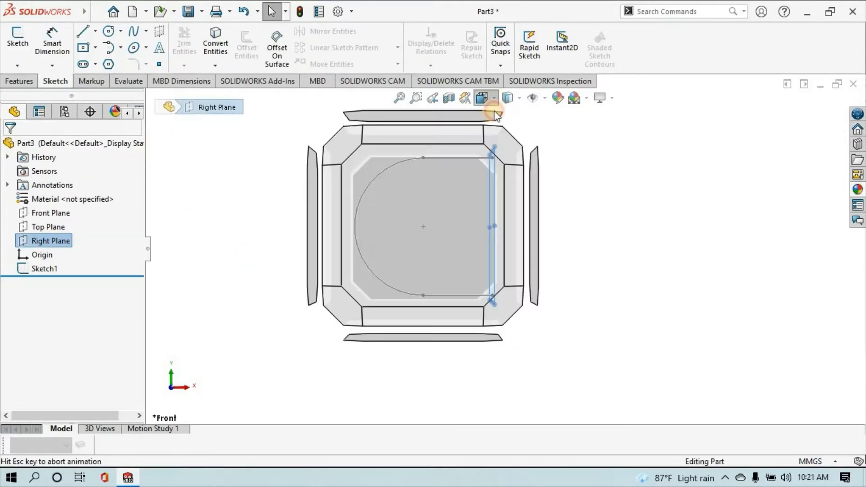
left_click(472, 217)
scroll(668, 394, "down", 2)
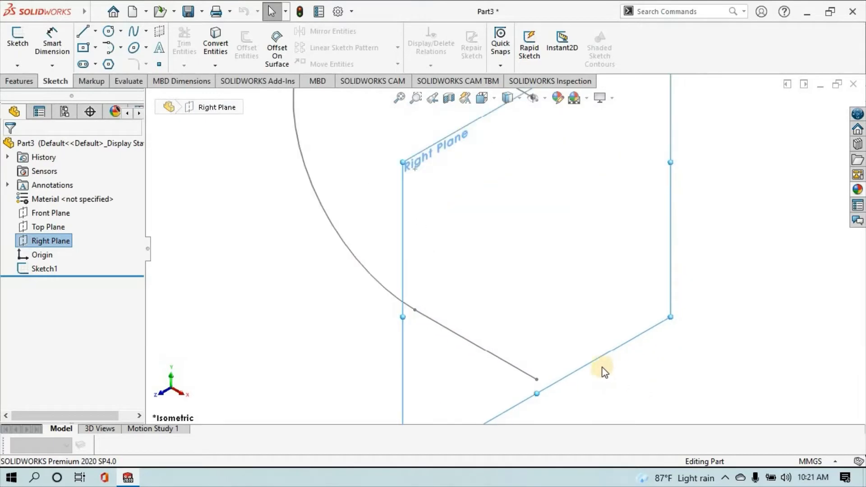
scroll(530, 319, "up", 2)
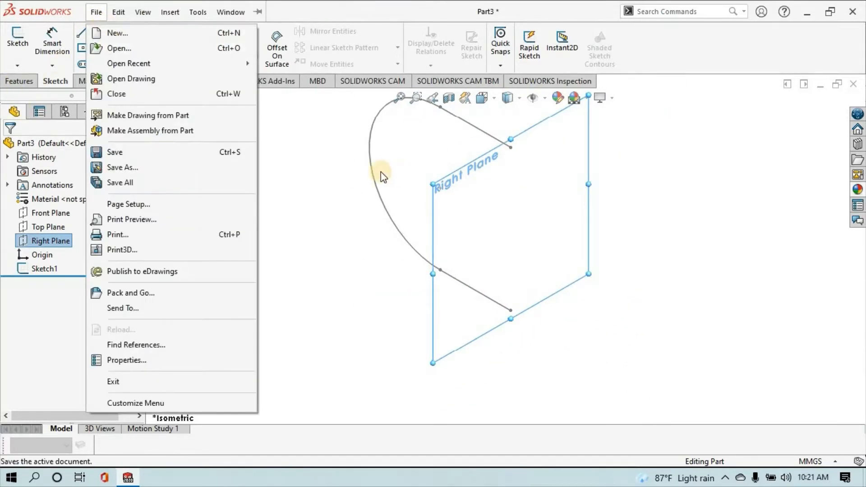
left_click(323, 141)
left_click(140, 62)
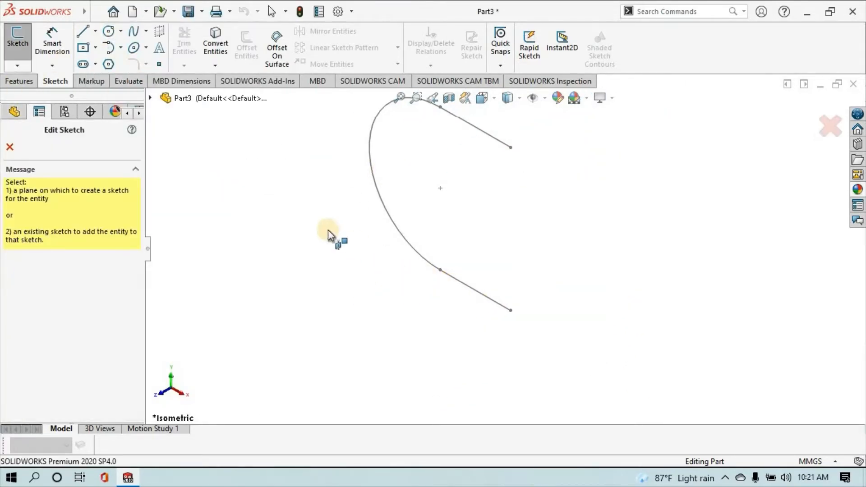
left_click(150, 98)
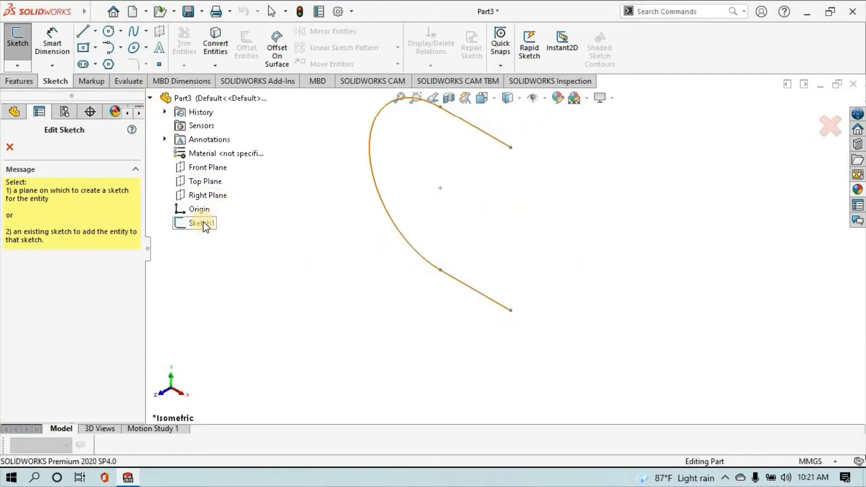
left_click(198, 194)
left_click_drag(511, 310, 559, 346)
Dimension the circle's diameter to 40 mm
left_click(53, 38)
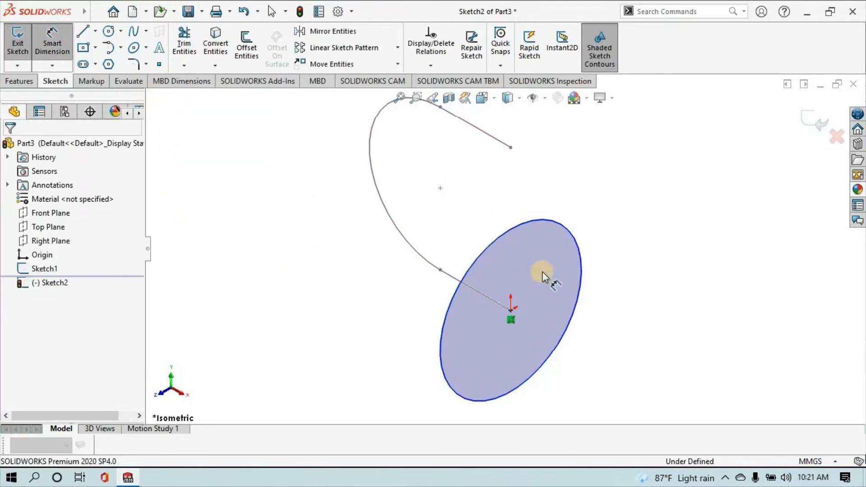
left_click(581, 263)
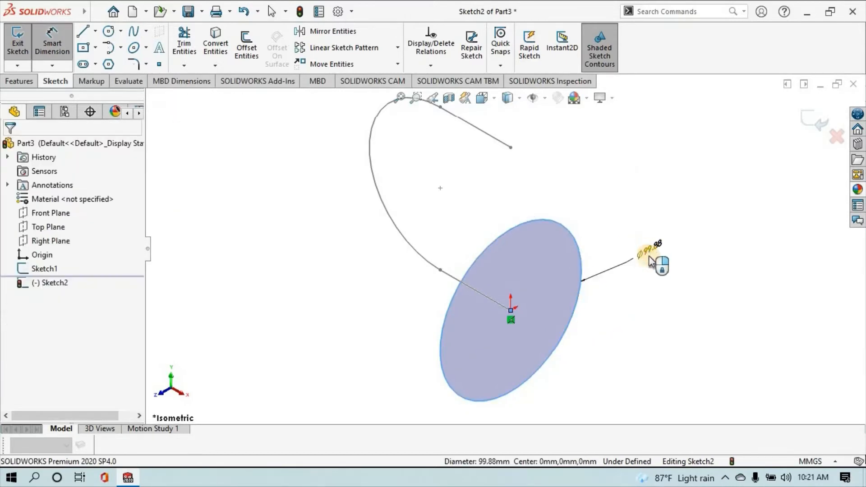
left_click(633, 262)
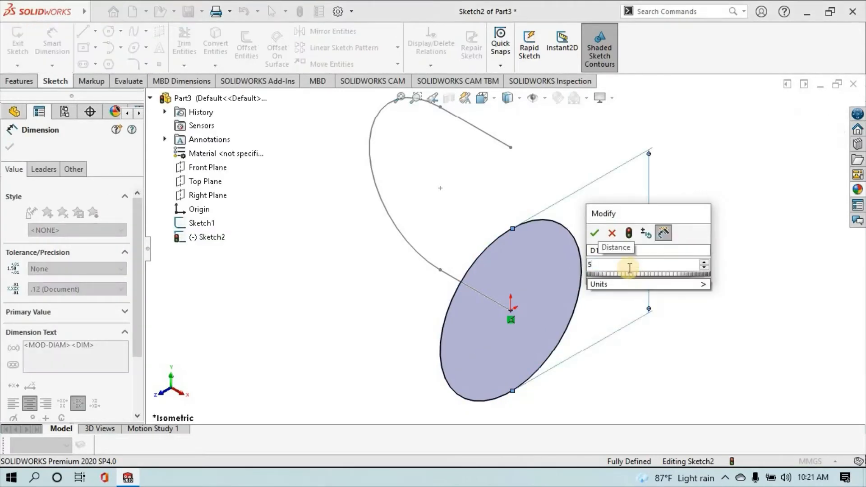
type("5")
key("BackSpace")
type("40")
key("Return")
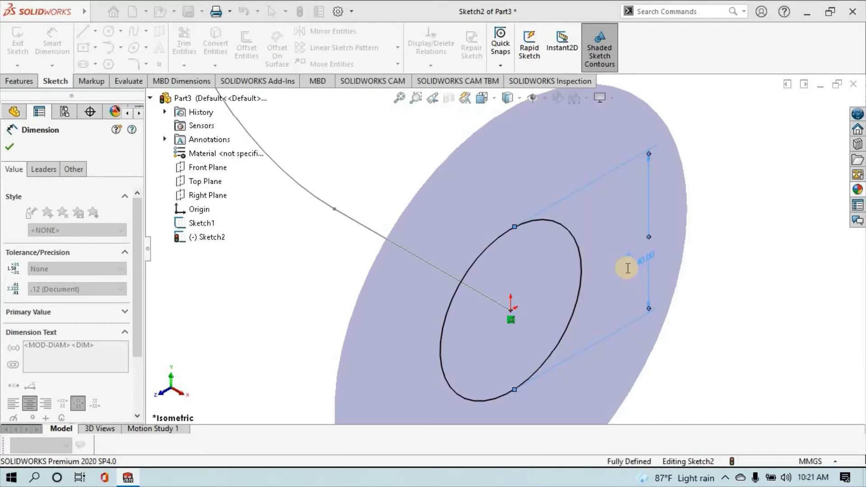
scroll(533, 224, "up", 2)
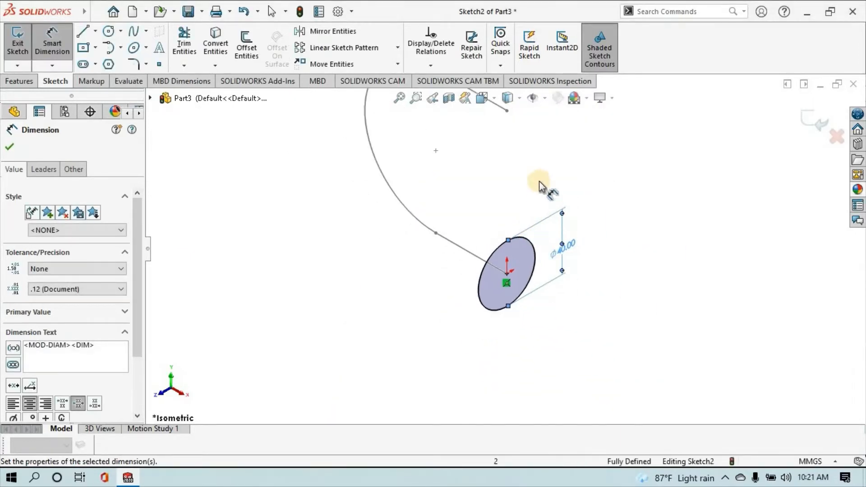
scroll(539, 180, "down", 1)
scroll(539, 180, "up", 1)
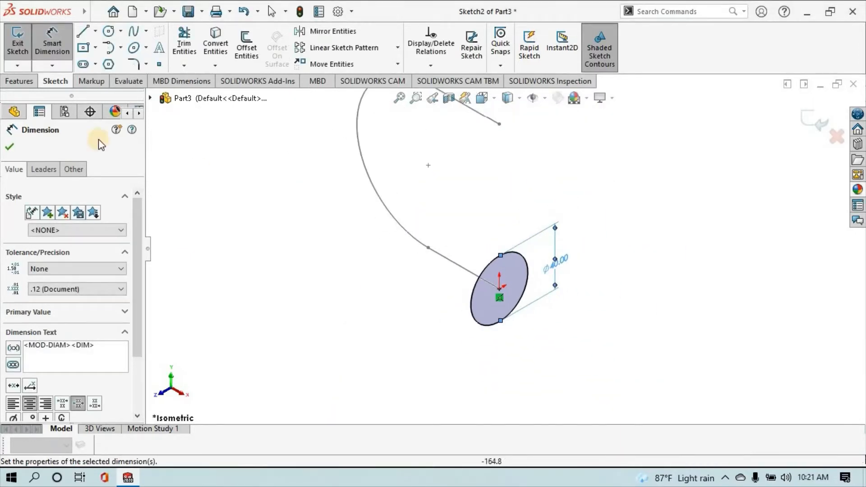
Start a Swept Boss/Base with the 40 mm circle as the profile and the U-shaped sketch as the path
left_click(9, 147)
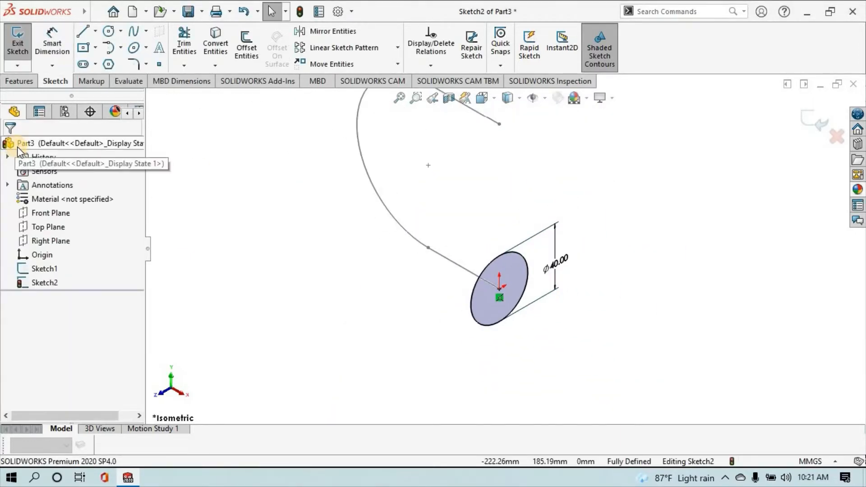
left_click(20, 83)
left_click(67, 10)
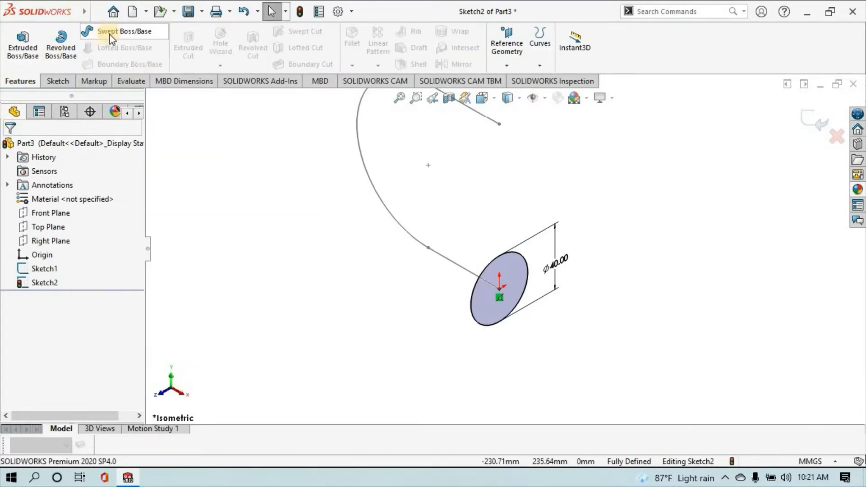
left_click(109, 32)
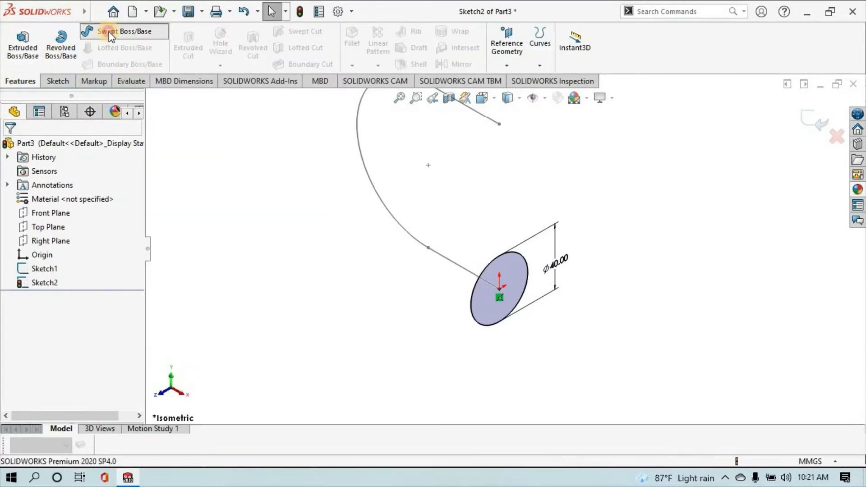
left_click(488, 271)
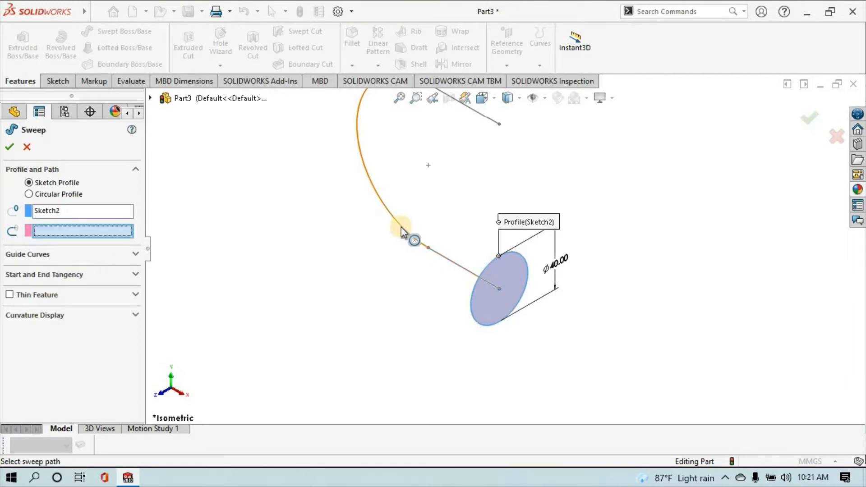
left_click(401, 226)
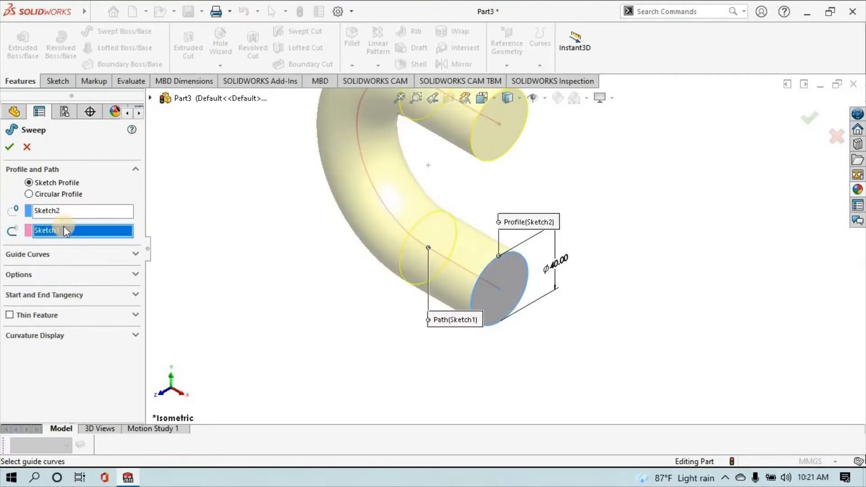
scroll(590, 187, "up", 2)
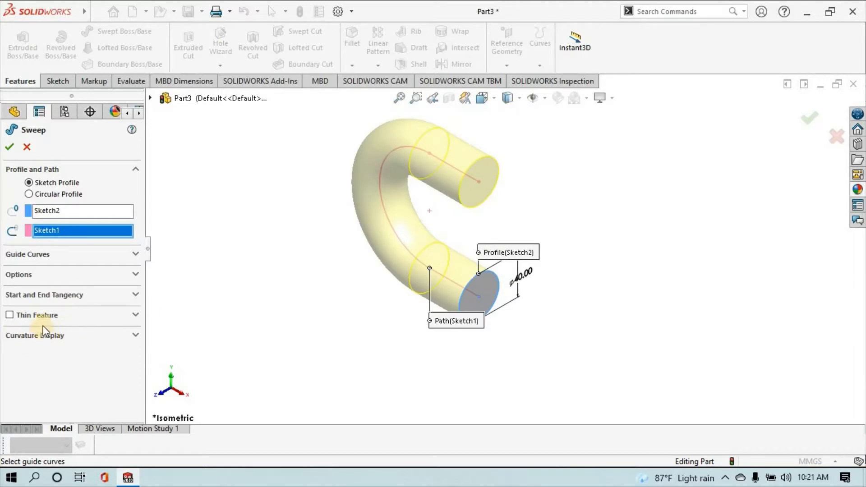
Make the sweep a one-direction thin feature with a 5 mm wall offset inward from the circle, and create it
left_click(9, 314)
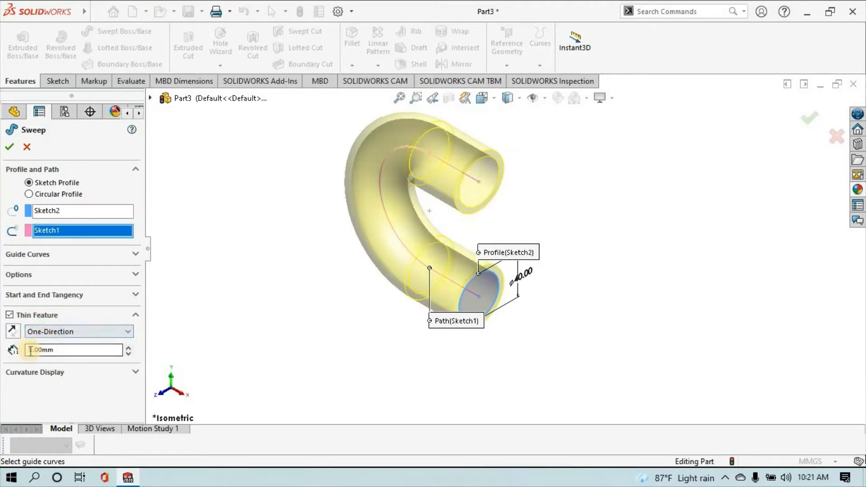
left_click(12, 334)
scroll(692, 225, "down", 2)
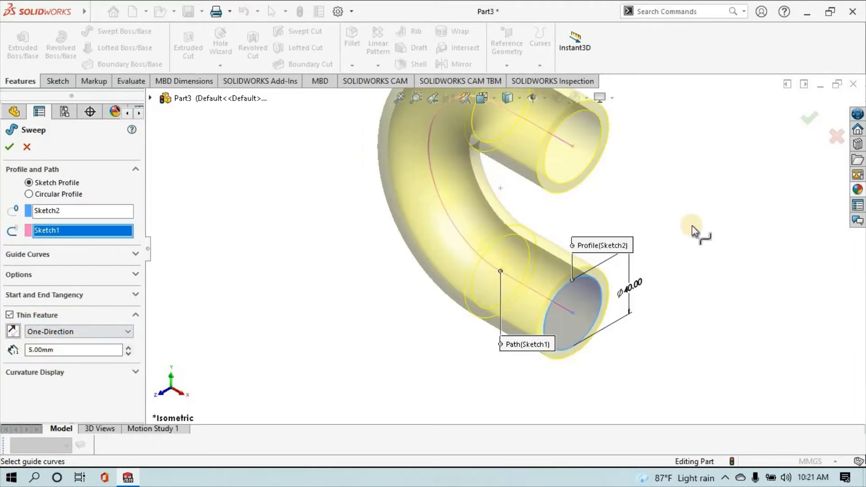
scroll(633, 190, "down", 1)
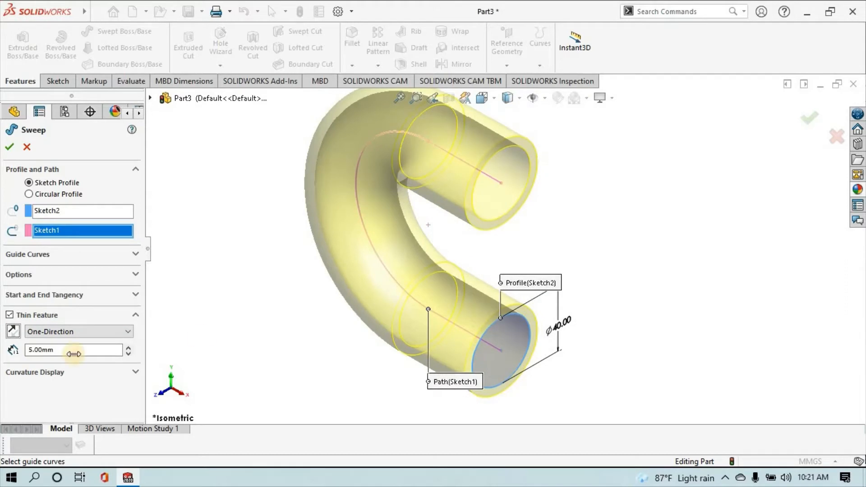
left_click(12, 332)
left_click(13, 332)
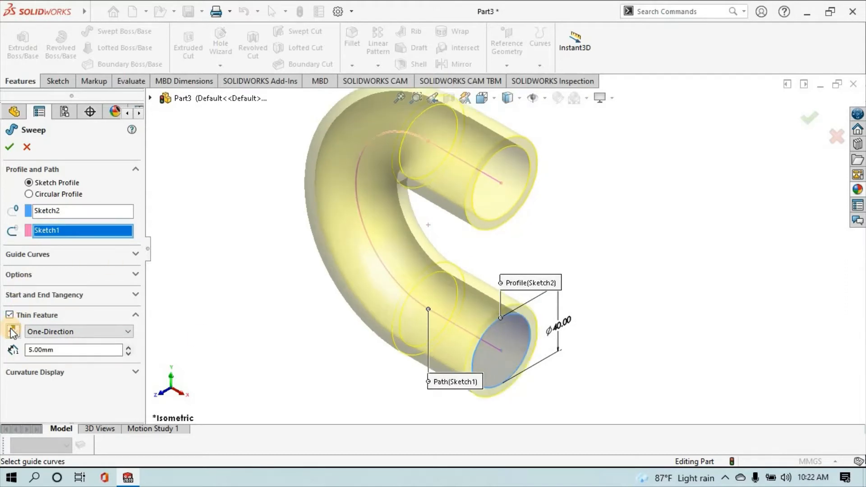
left_click(13, 332)
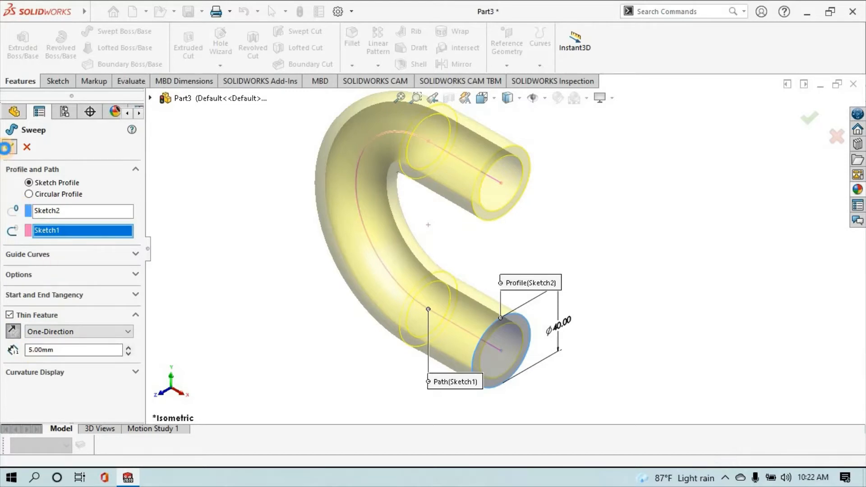
left_click(8, 147)
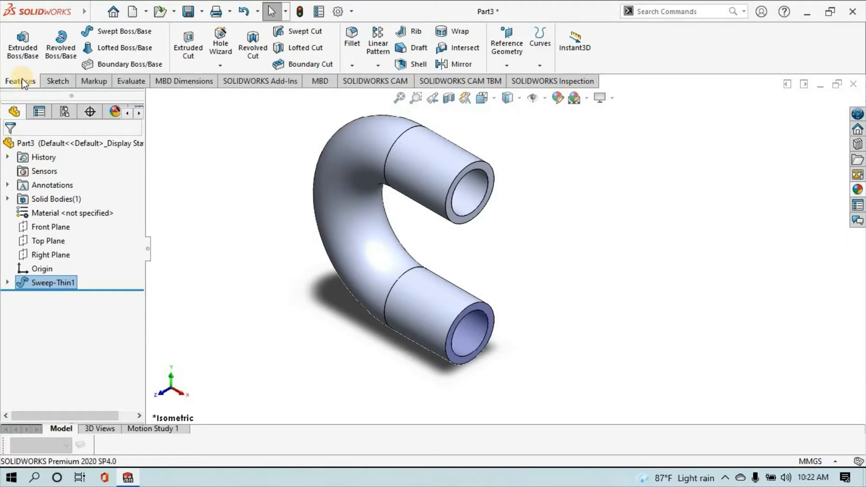
Start a boss extrusion on the upper pipe end face and sketch a circle about 66 mm in diameter, concentric with the pipe
left_click(17, 56)
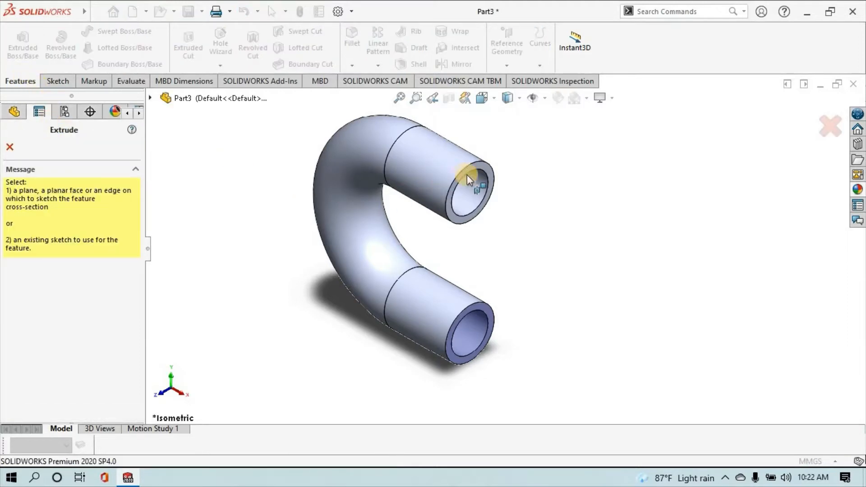
scroll(469, 174, "down", 3)
left_click(494, 174)
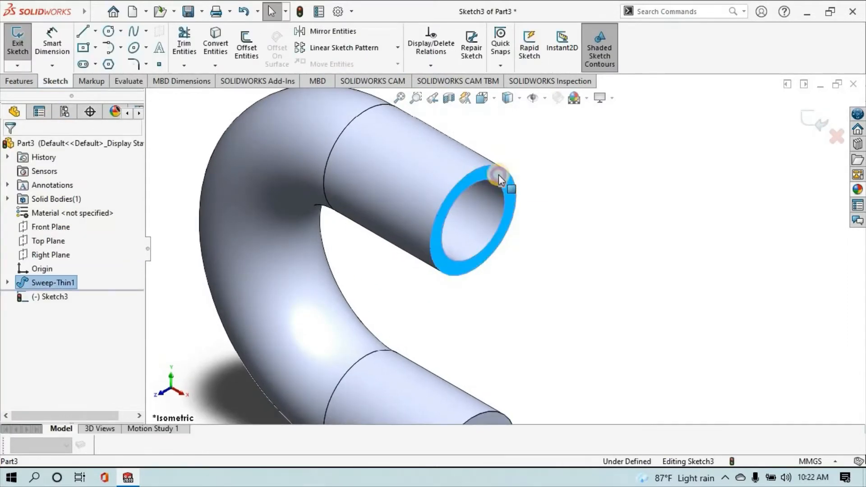
left_click(109, 32)
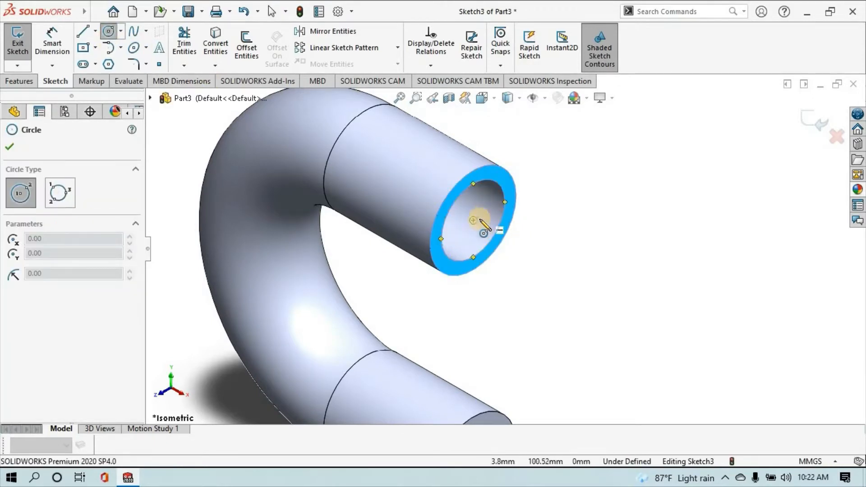
left_click(473, 221)
left_click(532, 244)
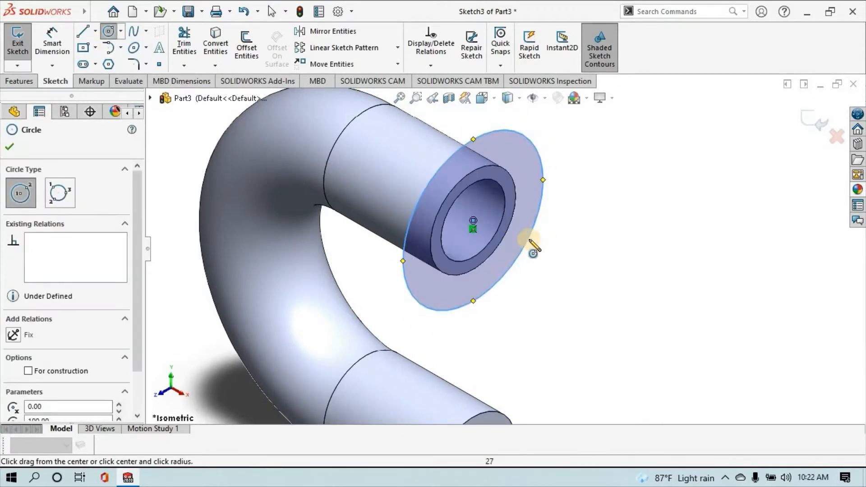
Dimension the upper flange circle's diameter to 60 mm and finish the sketch
left_click(55, 53)
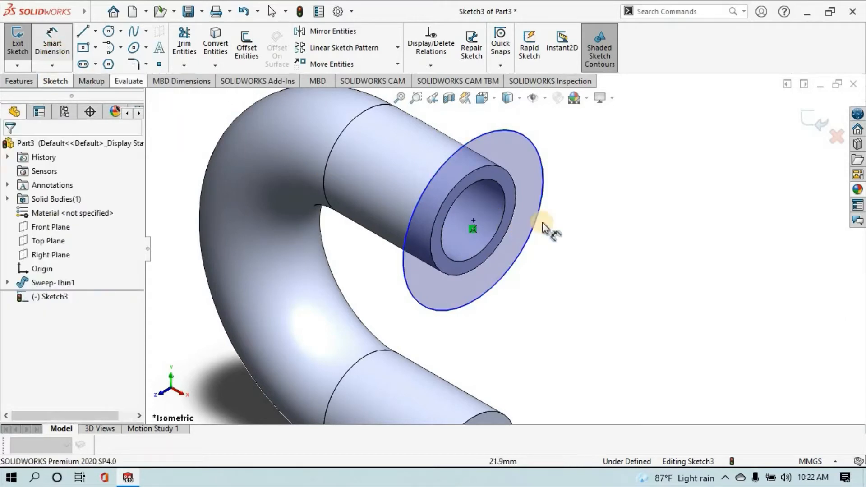
left_click(542, 188)
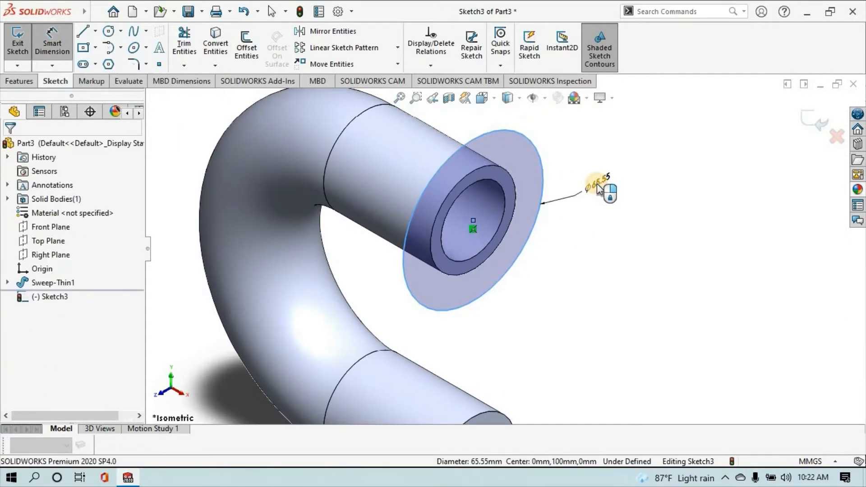
left_click(596, 183)
type("60")
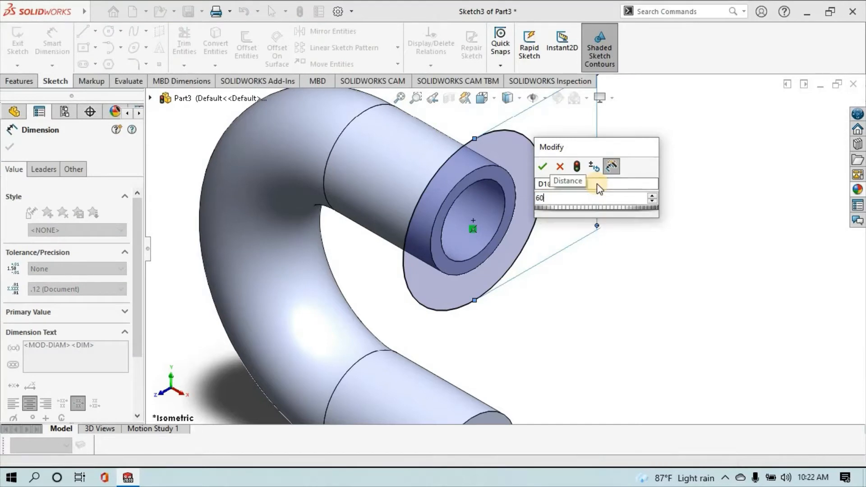
key("Return")
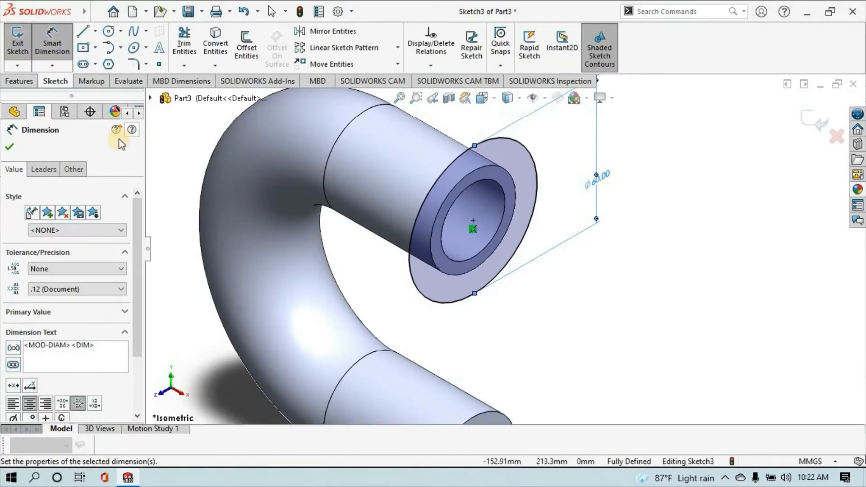
left_click(10, 148)
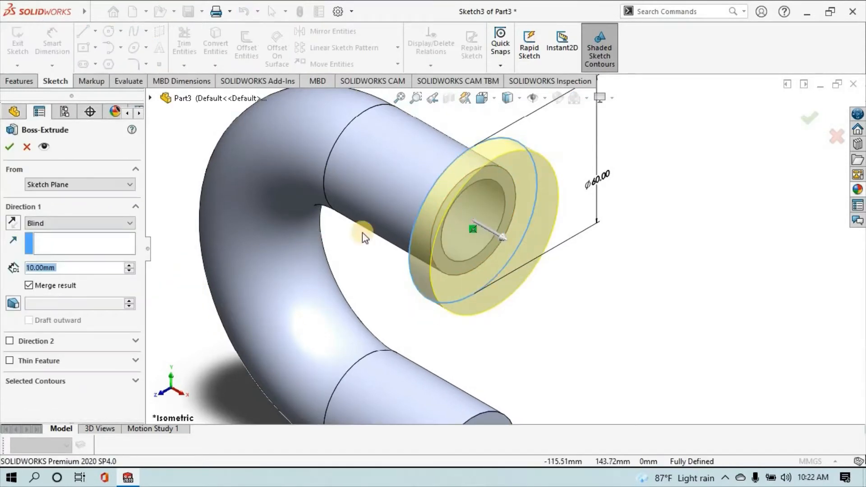
Extrude only the ring-shaped region around the pipe bore 10 mm in the reversed direction, back along the pipe, merged with the body
left_click(18, 223)
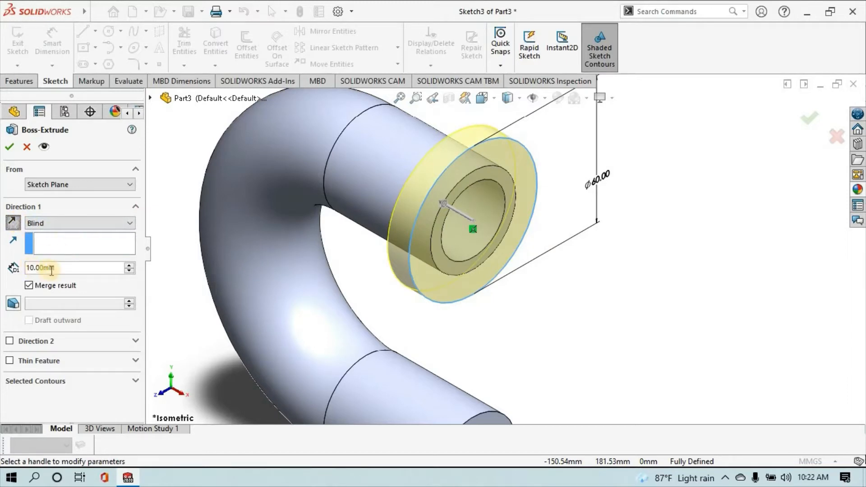
left_click(117, 382)
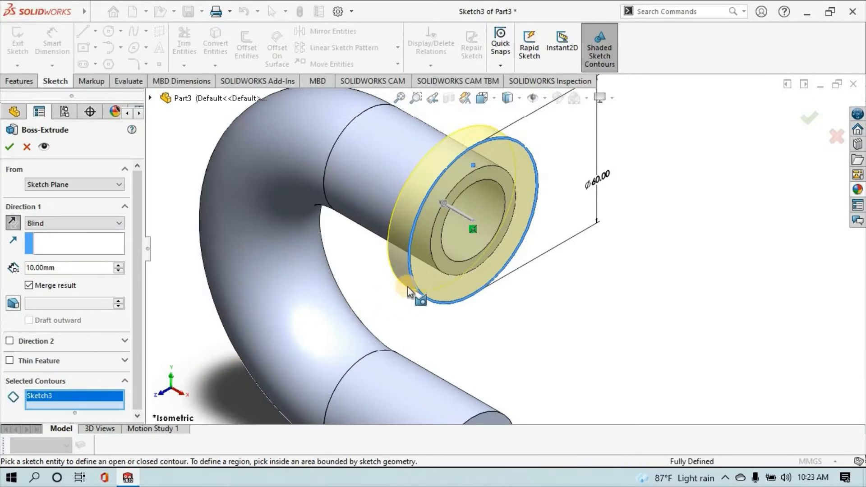
left_click(442, 267)
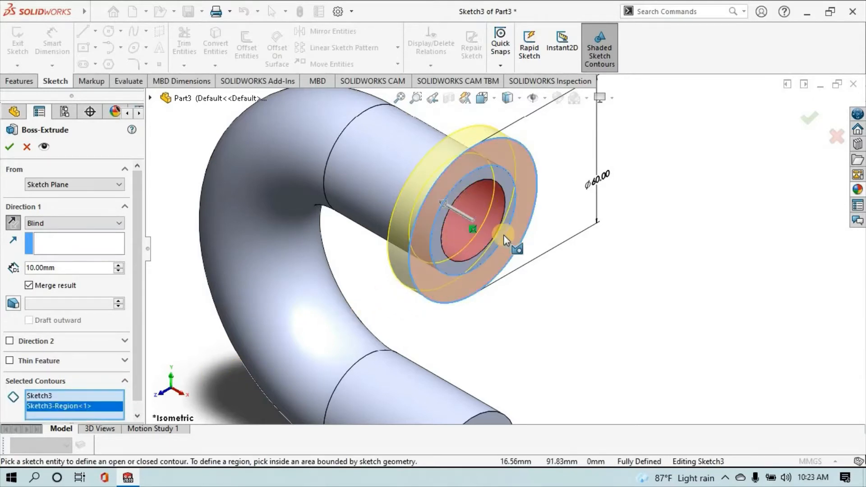
scroll(492, 266, "up", 2)
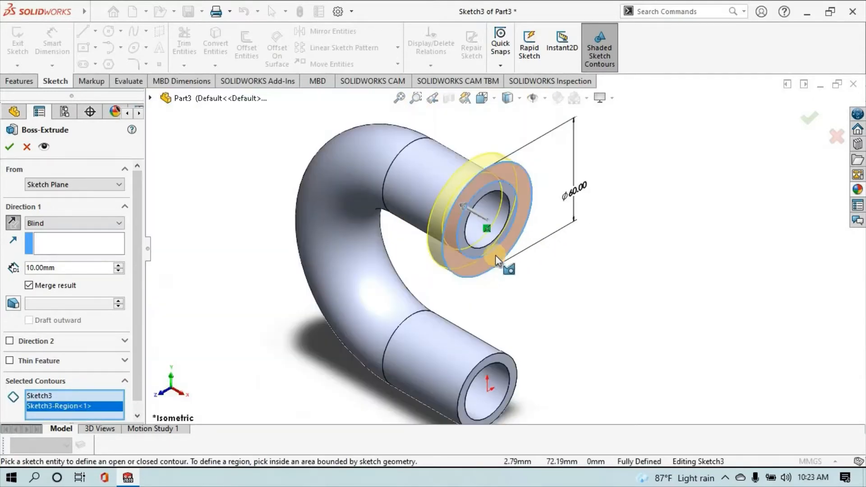
left_click(9, 147)
Start a boss extrusion on the lower pipe end face and sketch a circle about 62 mm in diameter centred on the origin
scroll(490, 348, "down", 3)
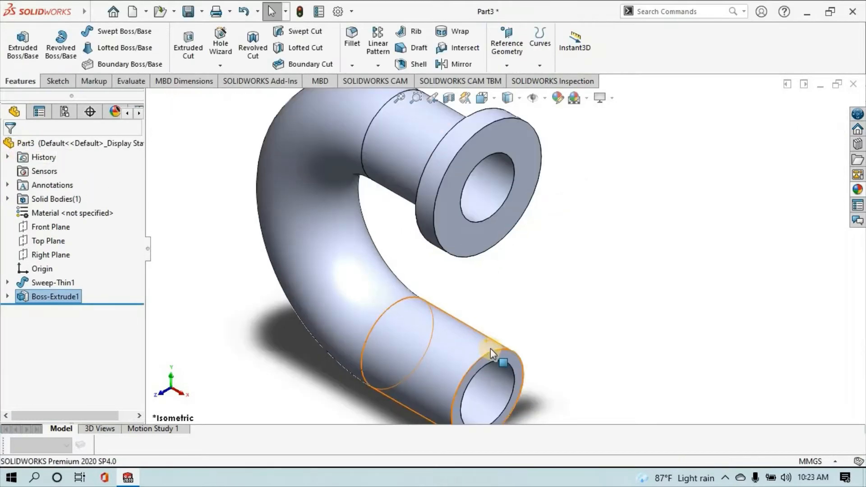
scroll(492, 348, "up", 1)
scroll(521, 324, "down", 5)
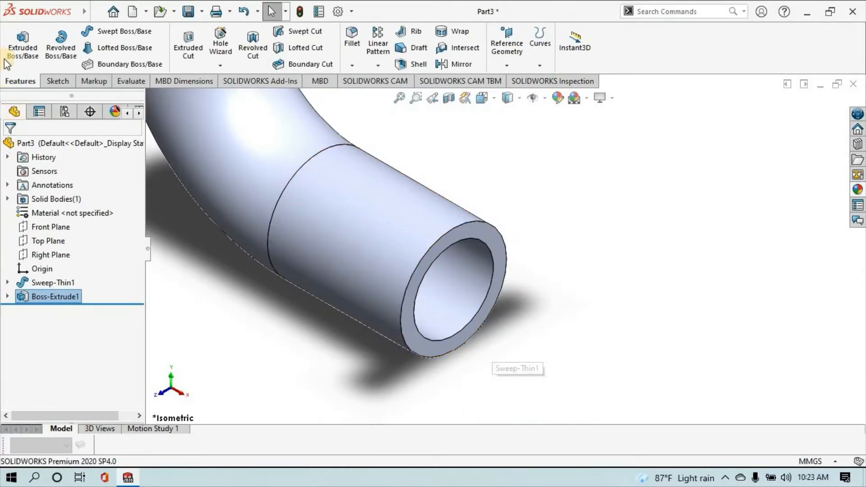
left_click(8, 41)
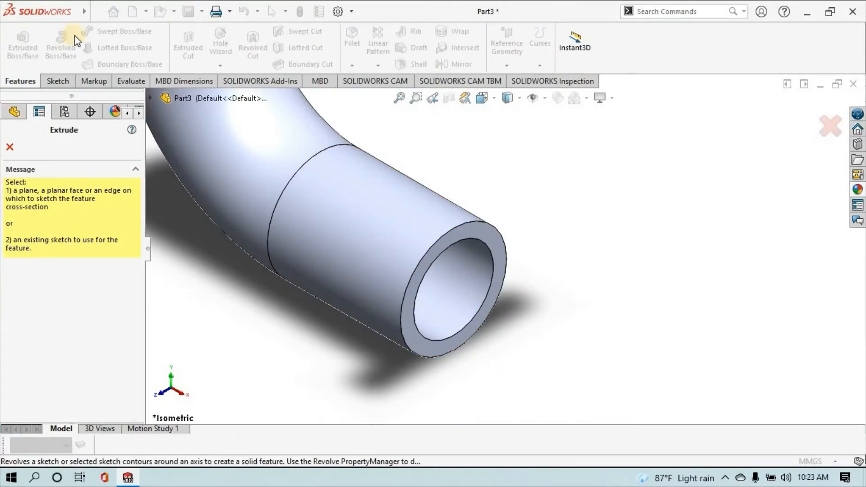
left_click(427, 264)
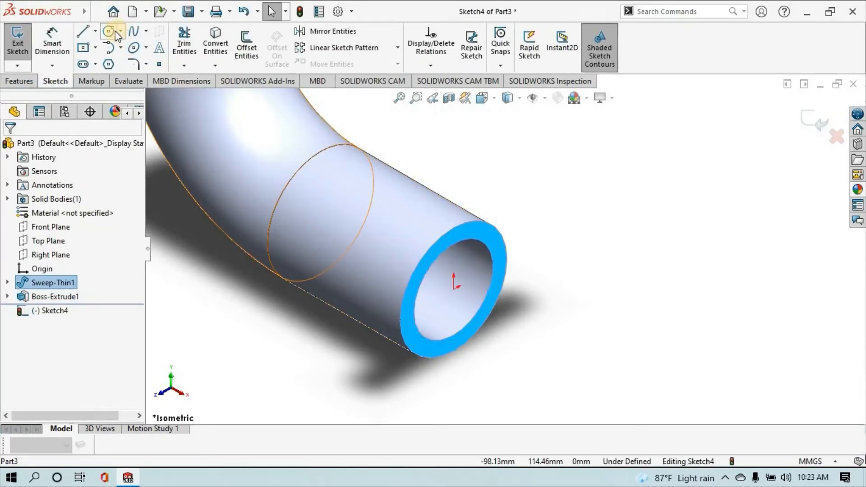
left_click(454, 289)
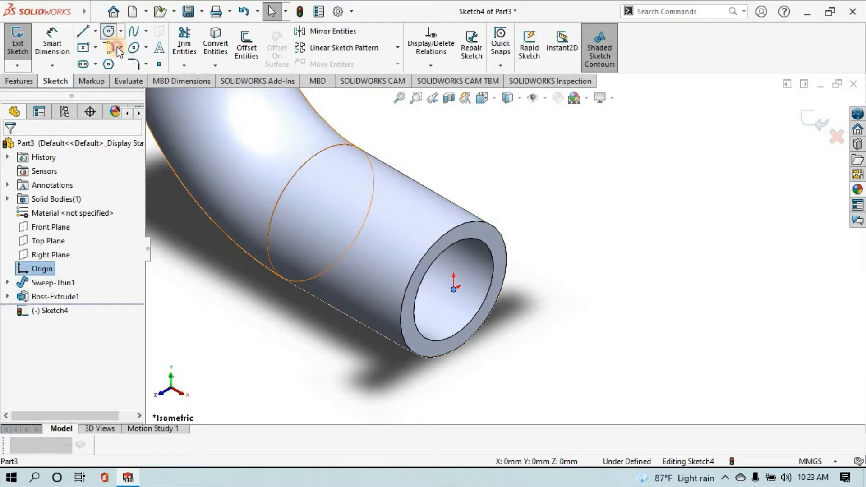
left_click(110, 32)
left_click(453, 289)
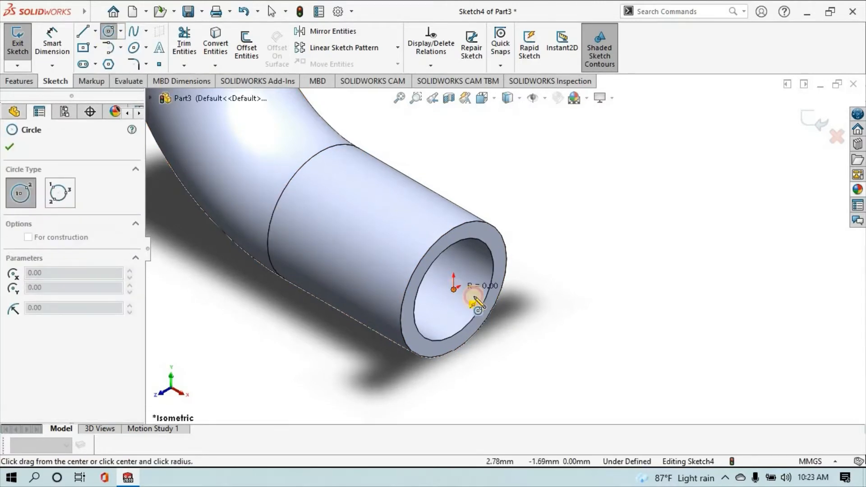
left_click(518, 321)
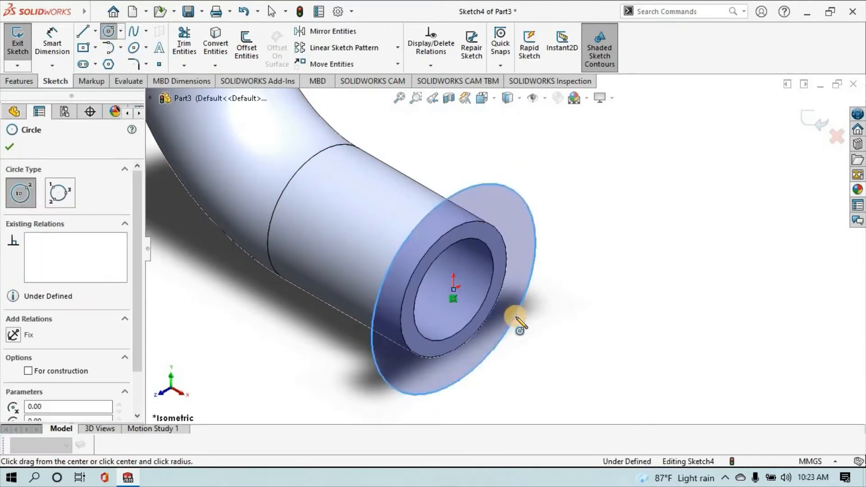
Dimension the lower flange circle's diameter to 60 mm
left_click(49, 33)
left_click(537, 256)
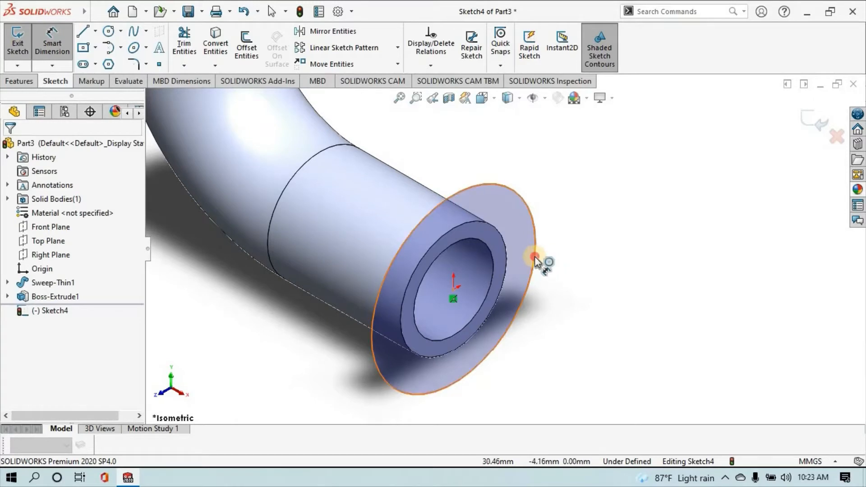
left_click(598, 255)
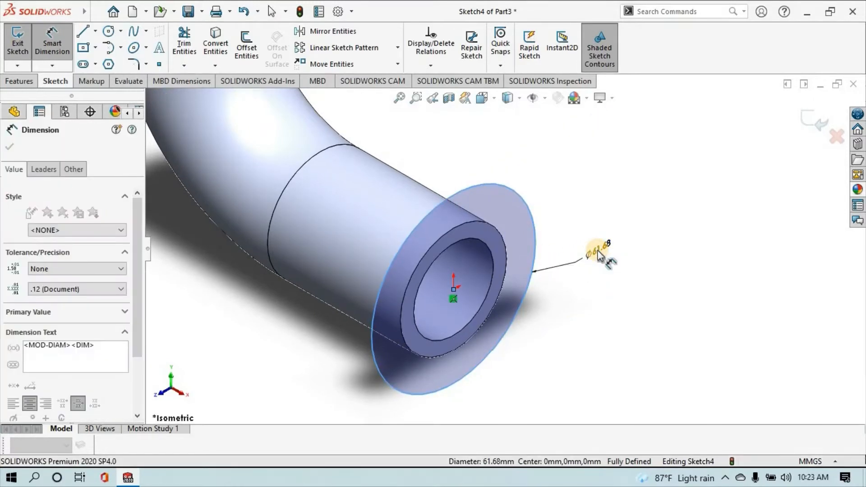
key("Return")
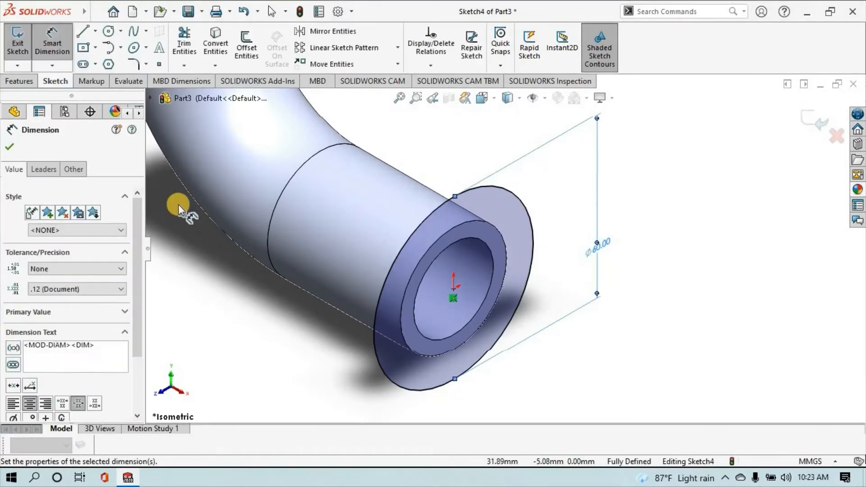
Finish the sketch and extrude only the ring-shaped region around the lower pipe 10 mm in the reversed direction, merged with the body
left_click(15, 148)
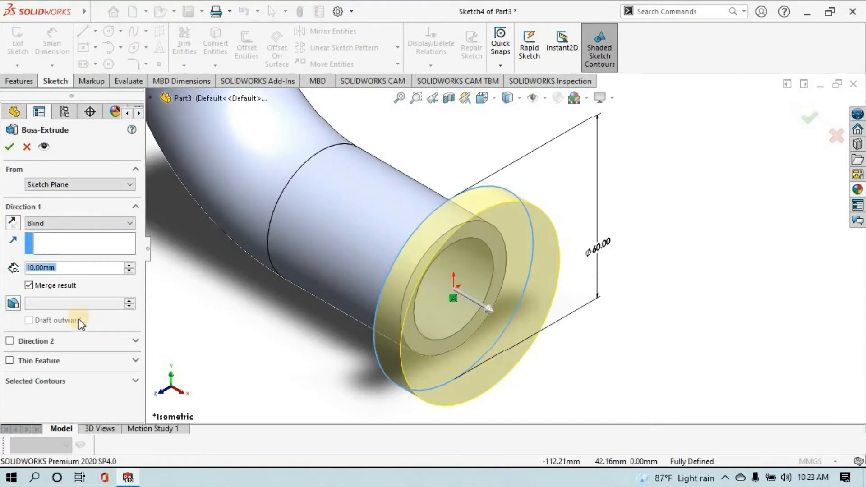
left_click(13, 222)
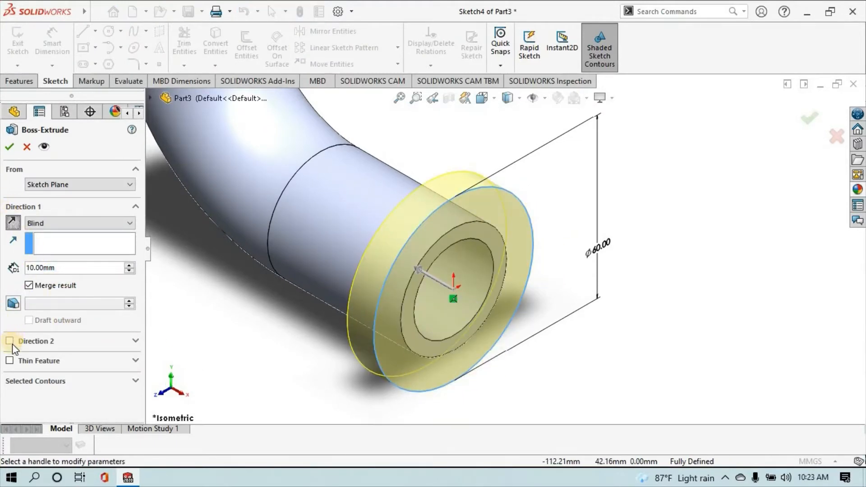
left_click(34, 381)
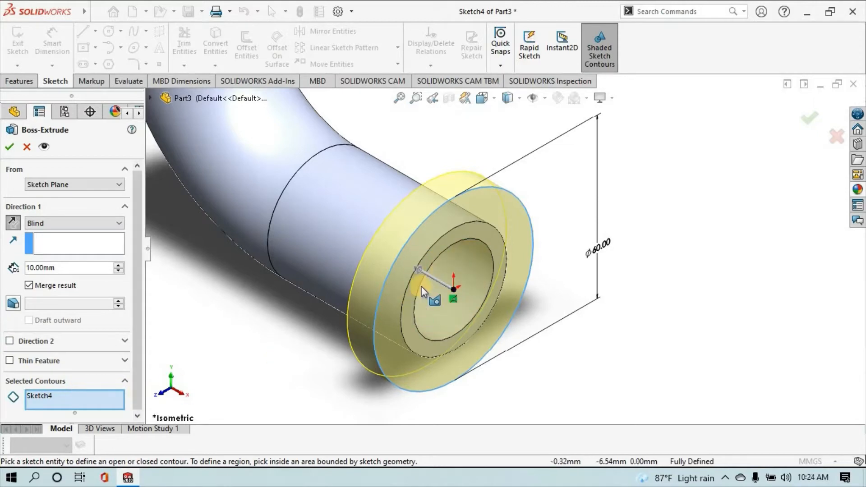
left_click(396, 329)
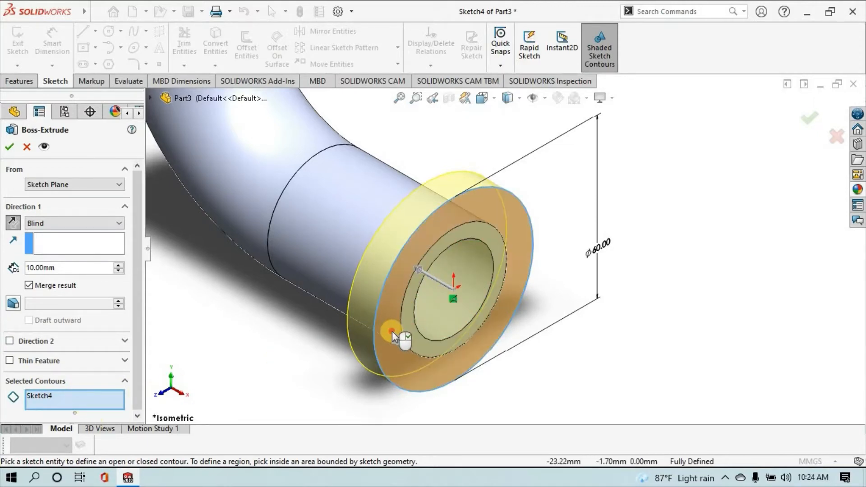
left_click(392, 331)
left_click(426, 314)
left_click(428, 315)
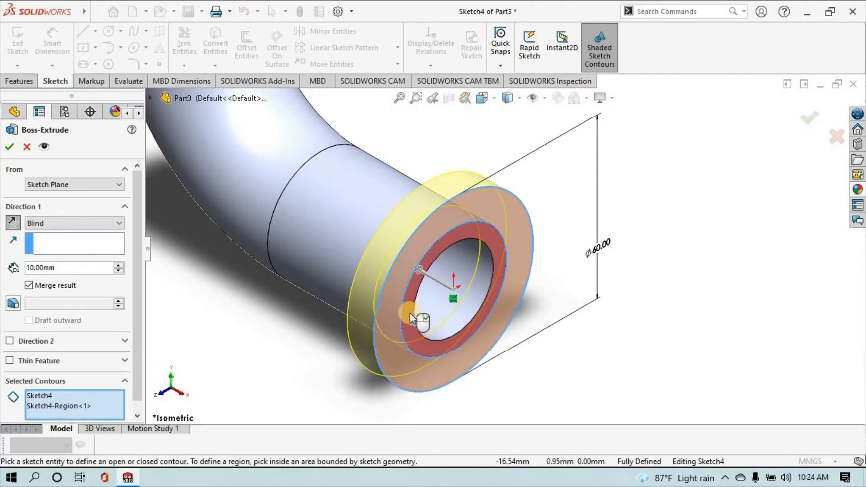
left_click(410, 313)
left_click(392, 334)
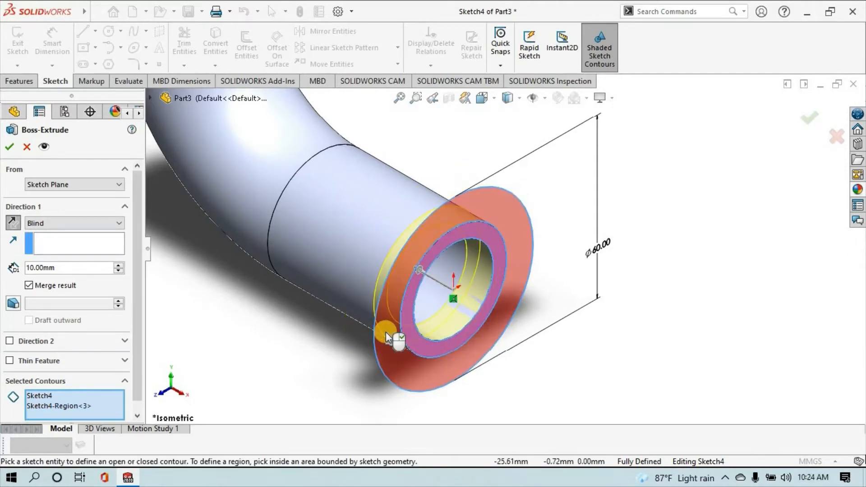
left_click(414, 327)
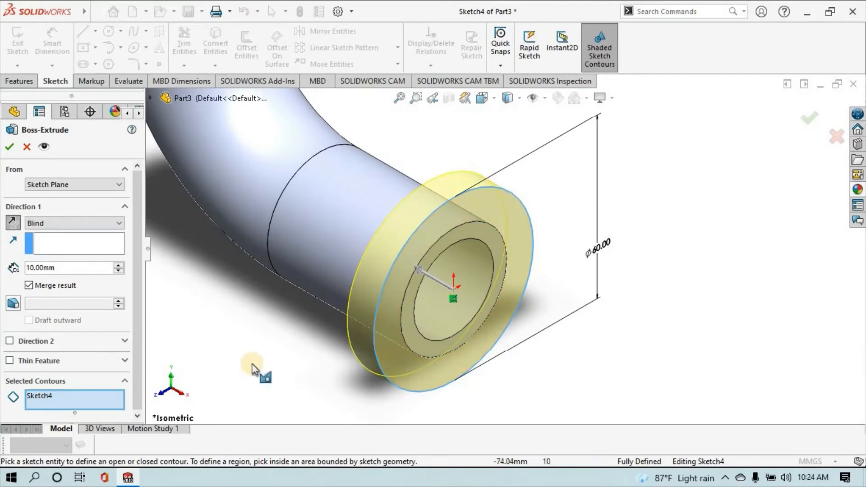
scroll(354, 294, "down", 4)
left_click(440, 301)
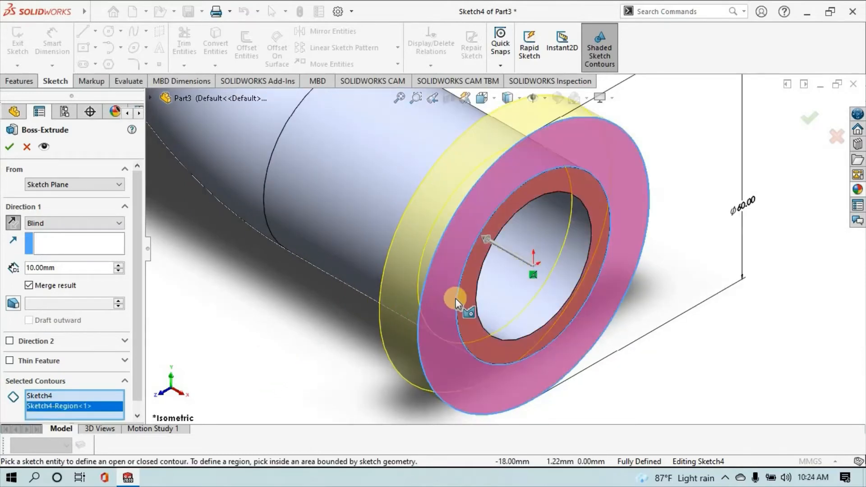
scroll(458, 303, "up", 3)
left_click(9, 146)
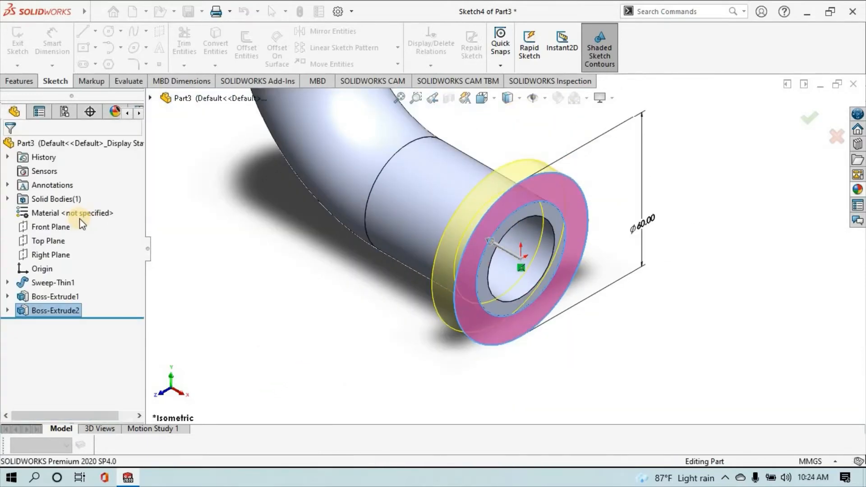
Sketch a construction circle about 43 mm in diameter on the upper flange's outer face, centred on the bore
scroll(576, 150, "up", 3)
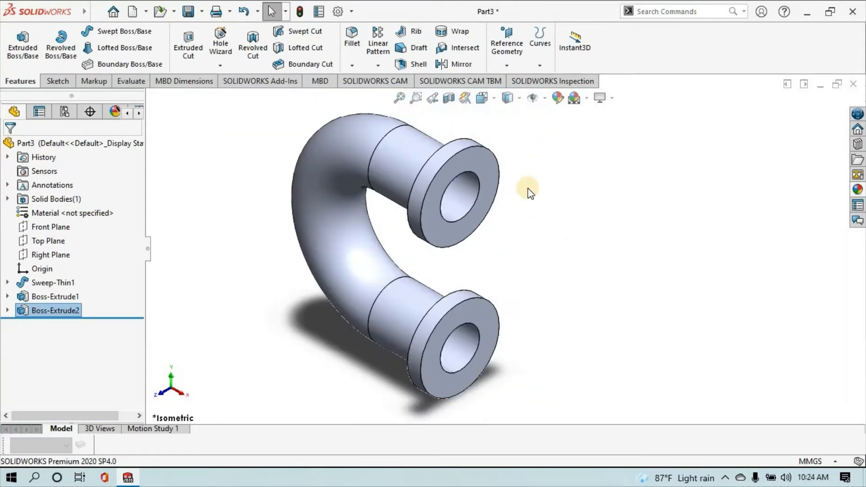
scroll(507, 122, "down", 3)
scroll(516, 136, "down", 1)
scroll(517, 136, "up", 1)
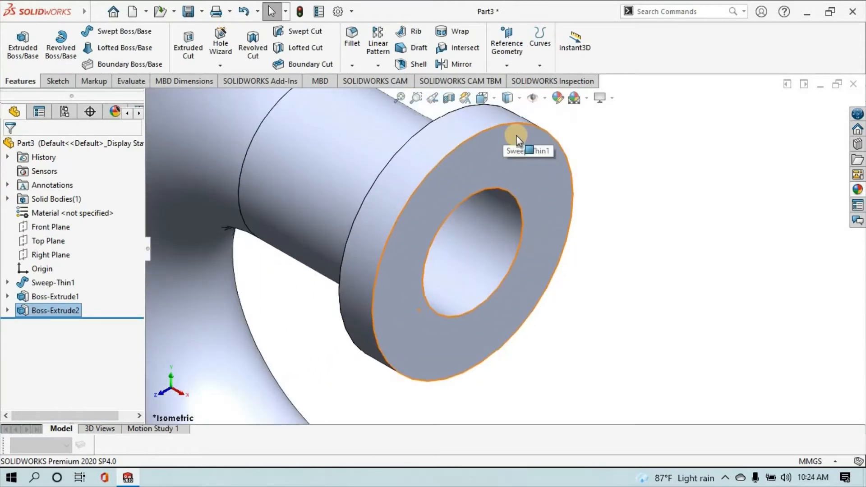
left_click(445, 179)
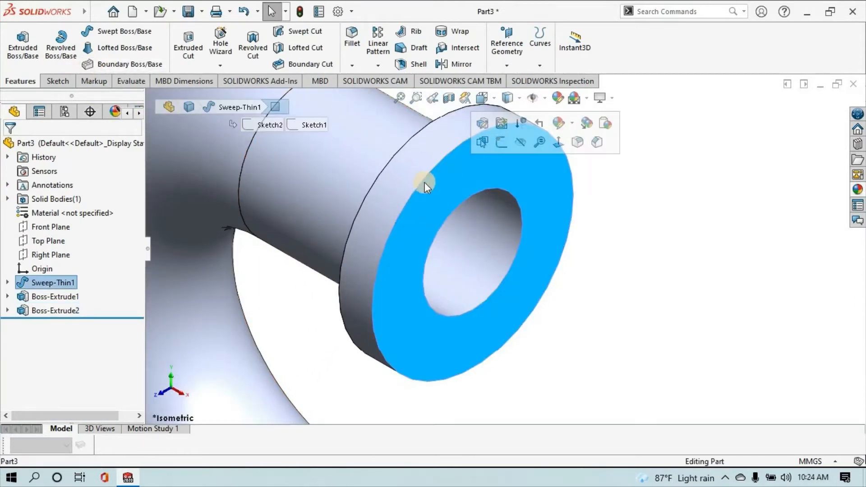
left_click(62, 79)
left_click(108, 30)
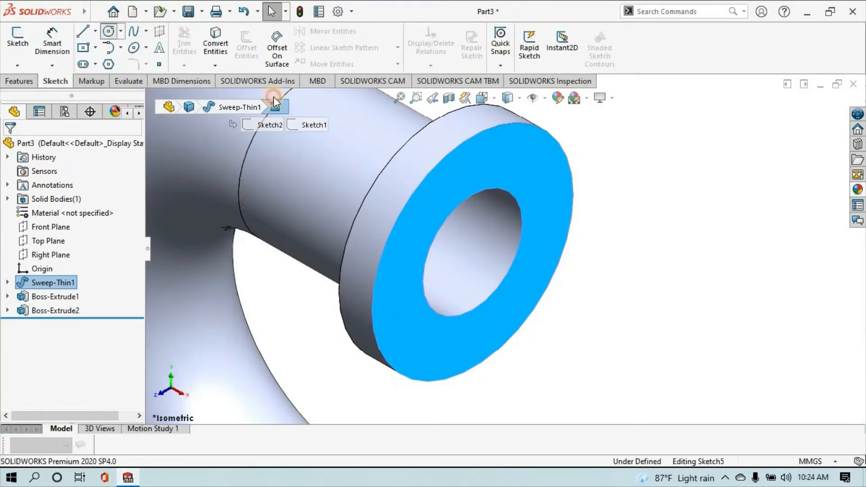
left_click(472, 252)
left_click(518, 286)
scroll(448, 280, "up", 4)
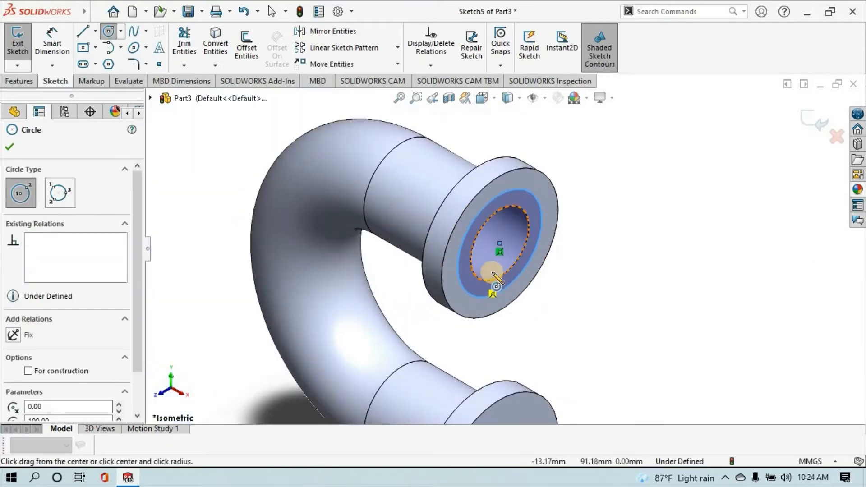
scroll(496, 280, "down", 2)
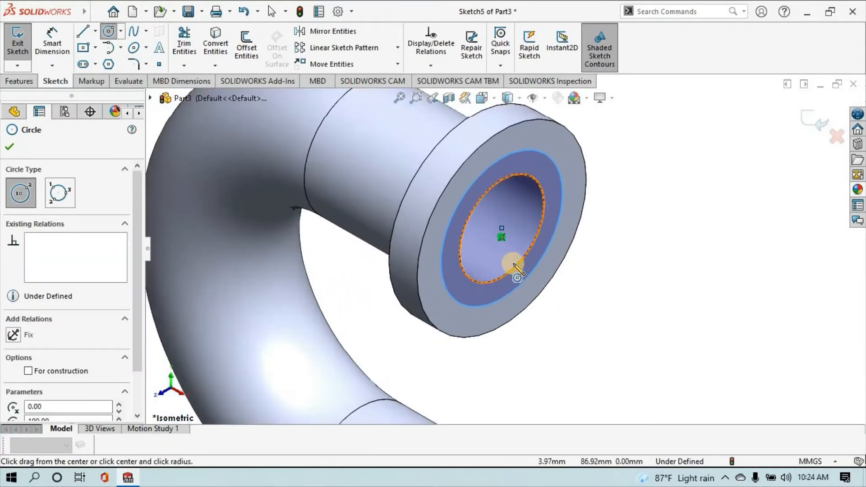
left_click(28, 371)
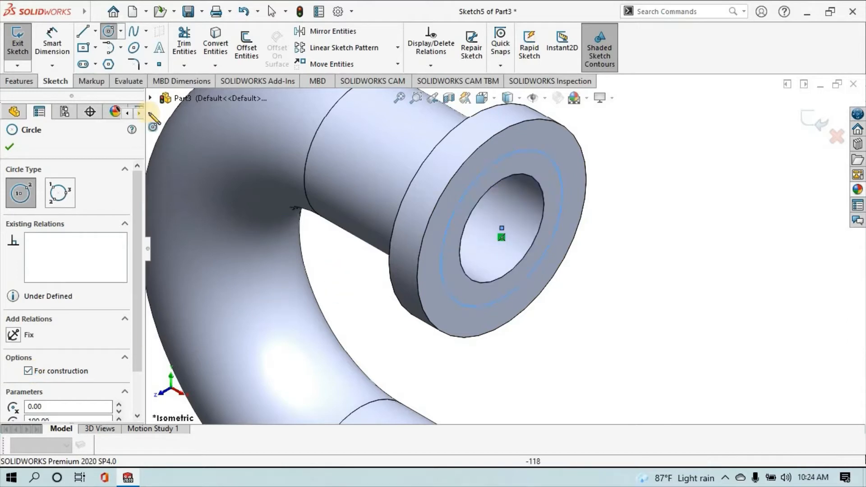
Draw a vertical centerline 30 mm long from the upper bore's centre up to the flange's outer edge
left_click(95, 31)
left_click(90, 61)
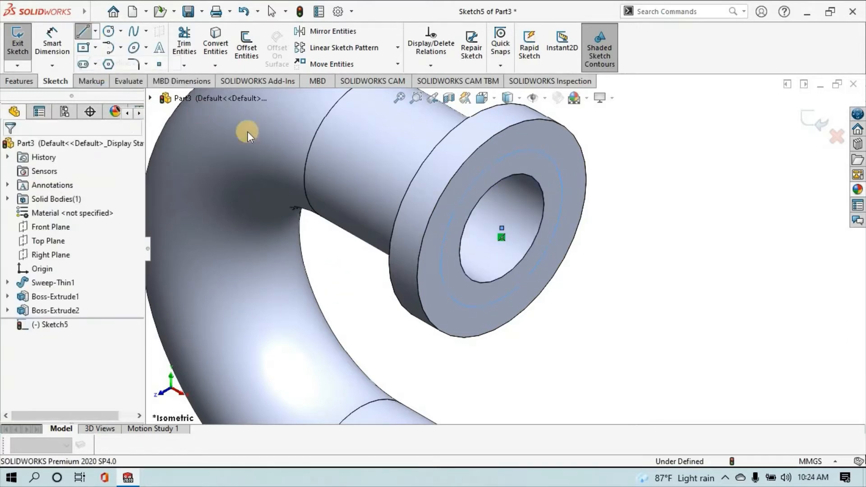
left_click(502, 228)
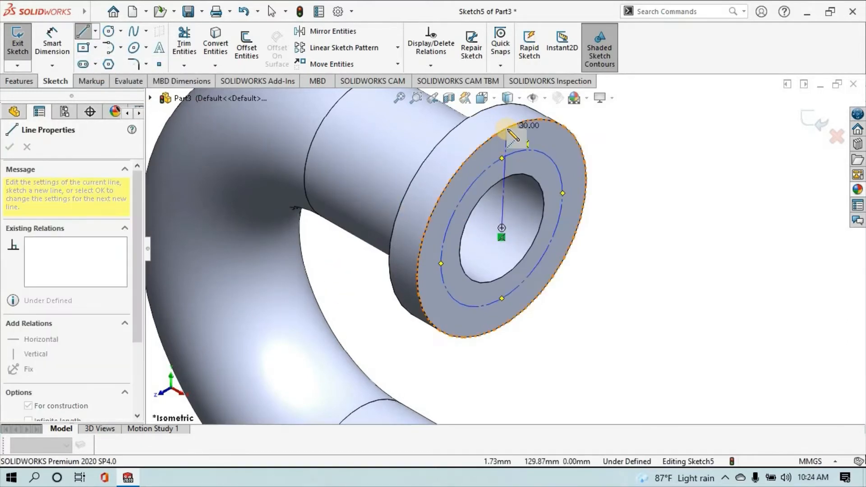
left_click(502, 131)
right_click(617, 137)
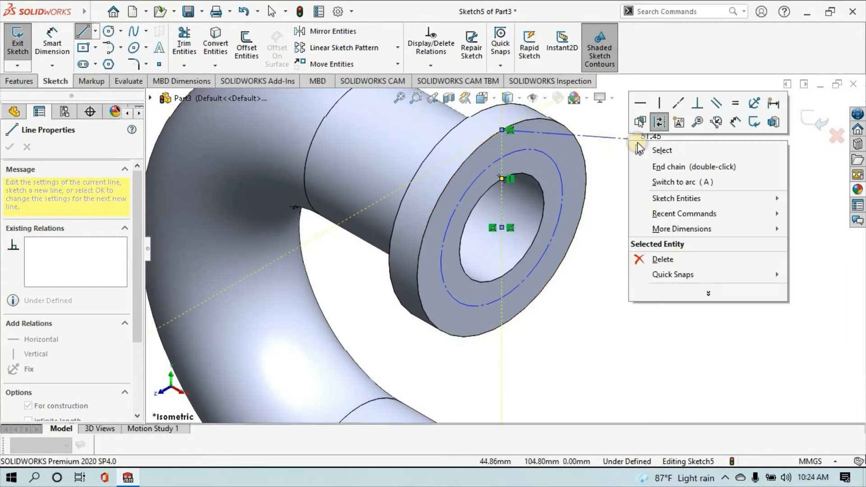
left_click(644, 149)
In the same sketch, draw a construction circle about 48 mm in diameter on the lower flange, centred on the origin
scroll(470, 220, "down", 2)
scroll(474, 224, "up", 4)
scroll(625, 324, "down", 2)
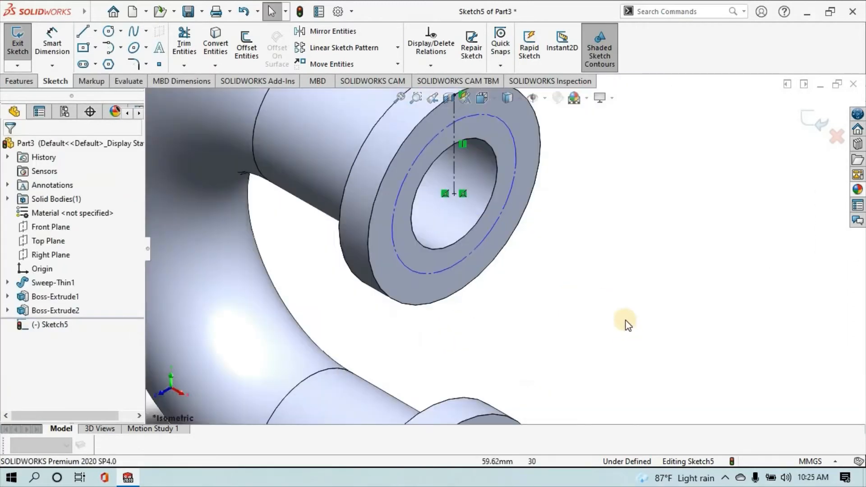
scroll(403, 300, "up", 4)
scroll(484, 399, "down", 1)
scroll(484, 399, "up", 3)
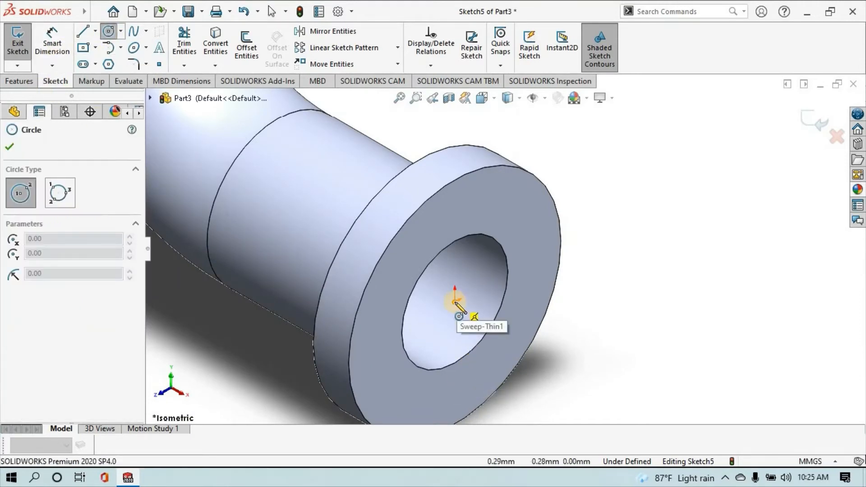
left_click_drag(454, 301, 507, 350)
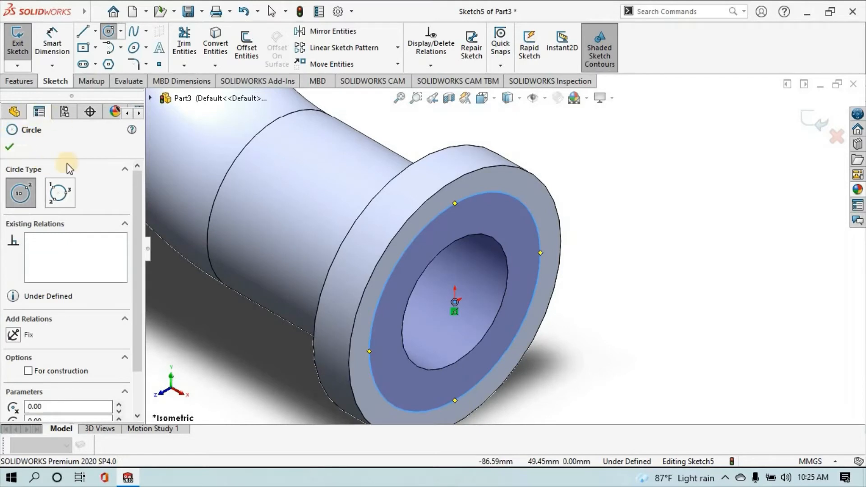
left_click(29, 371)
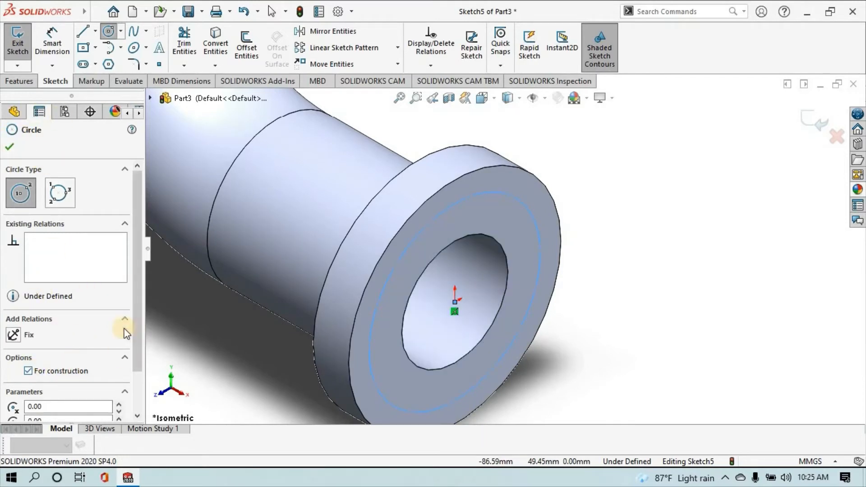
Draw a vertical centerline 30 mm long from the origin up to the lower flange's outer edge
left_click(95, 31)
left_click(92, 62)
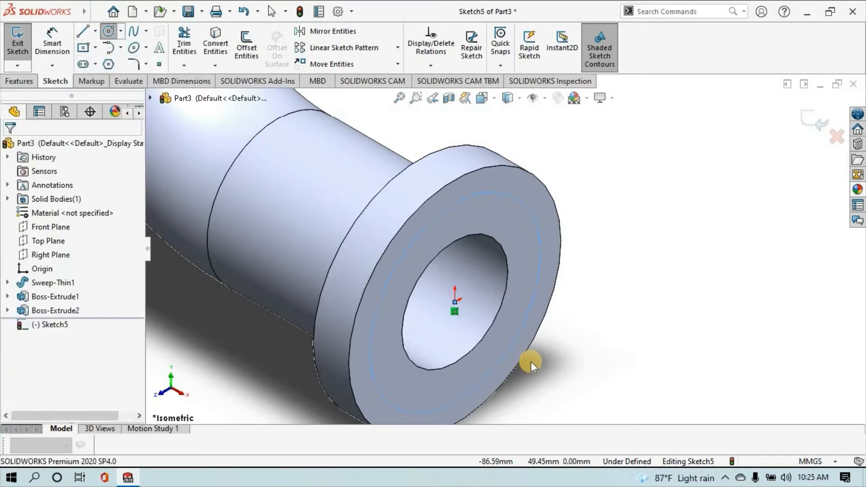
left_click(455, 302)
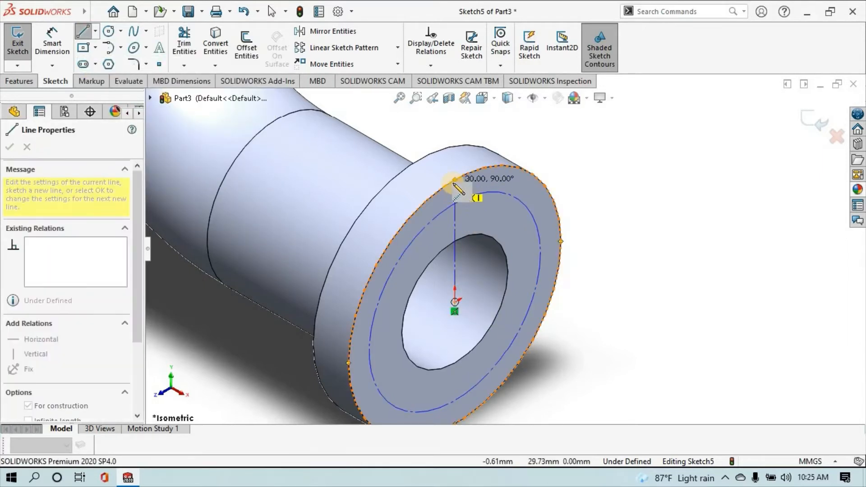
left_click(454, 181)
right_click(586, 155)
left_click(602, 164)
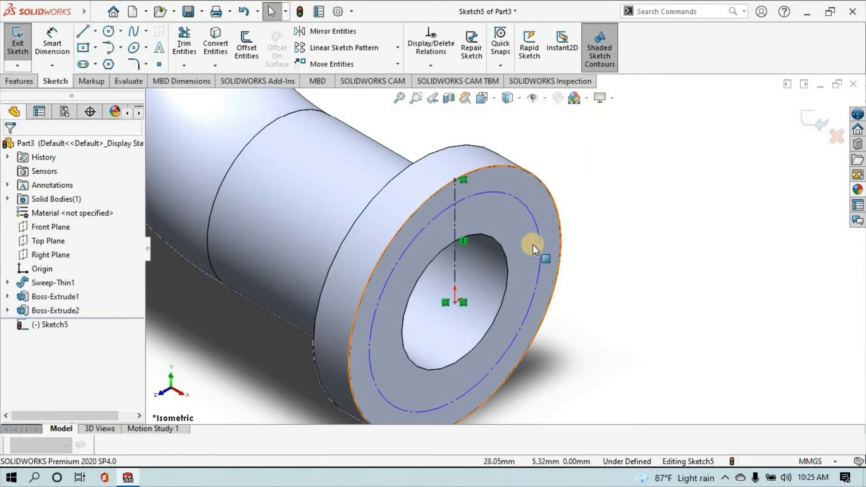
Dimension the lower flange's construction circle to a diameter of 50 mm
left_click(52, 43)
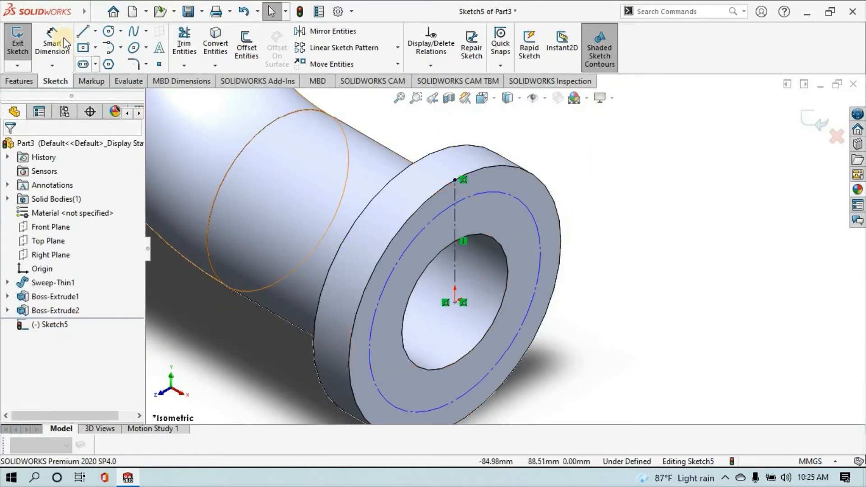
left_click(545, 224)
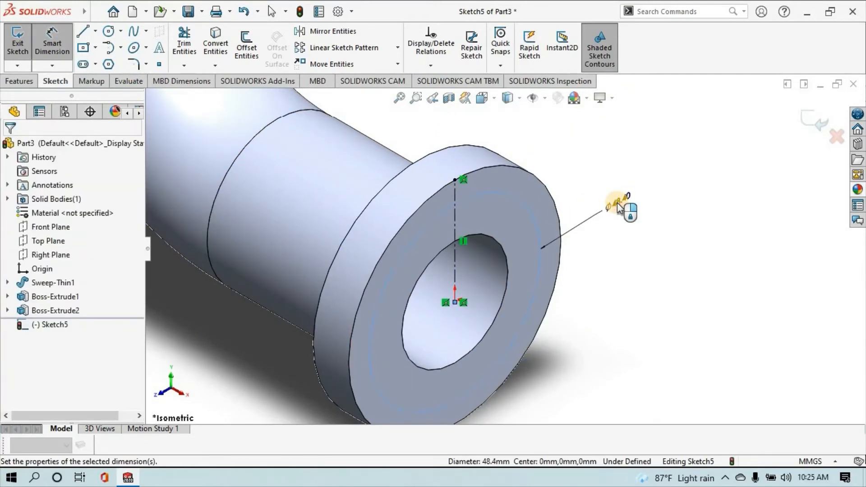
left_click(617, 202)
type("50")
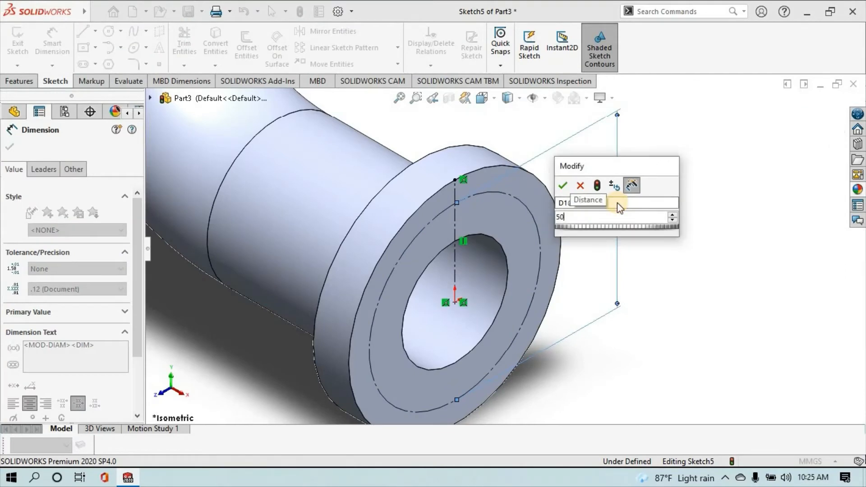
key("Return")
Dimension the upper flange's construction circle to a diameter of 50 mm
scroll(371, 151, "up", 3)
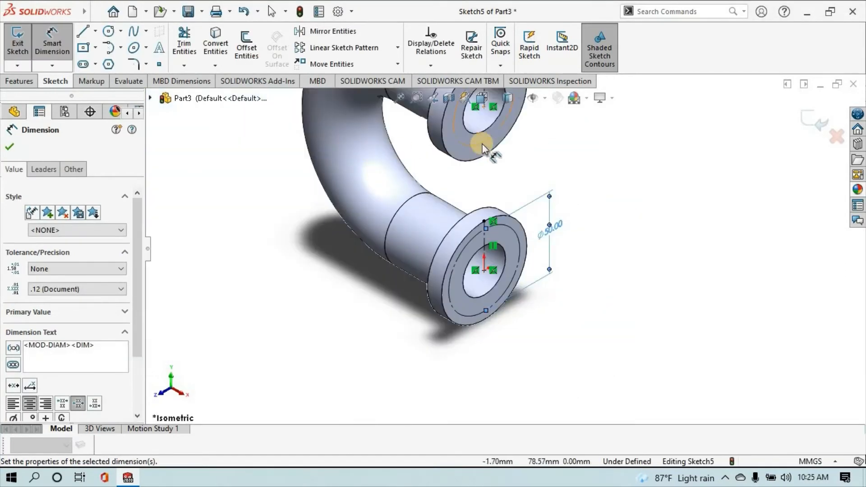
scroll(483, 143, "down", 4)
scroll(490, 128, "up", 3)
scroll(501, 129, "down", 1)
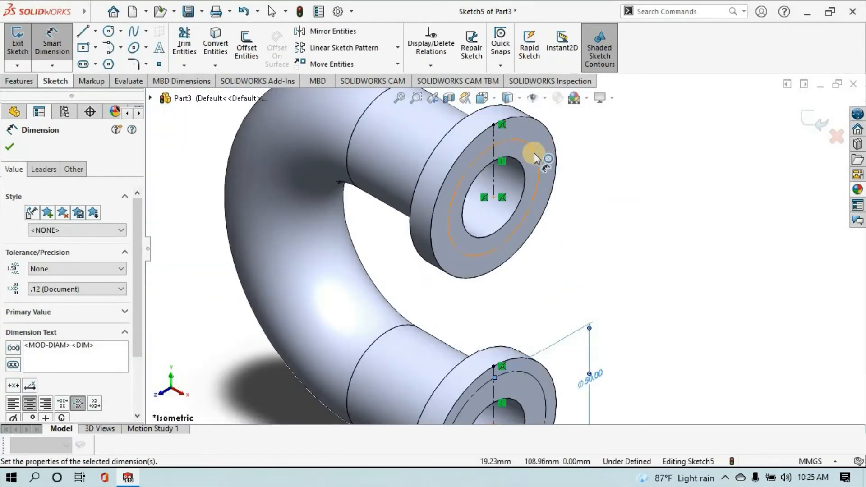
left_click(533, 150)
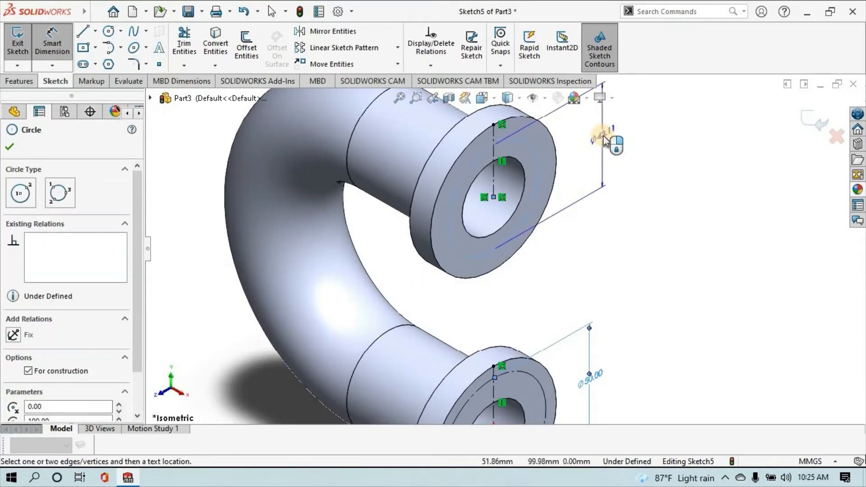
left_click(603, 138)
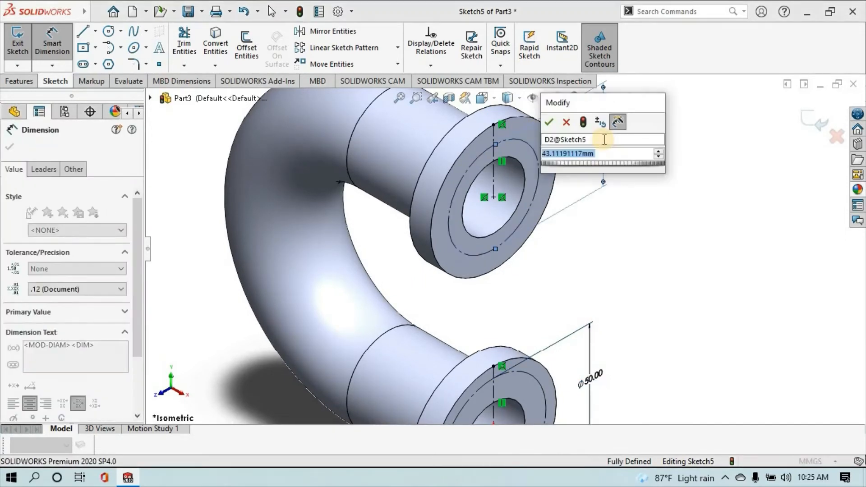
key("Return")
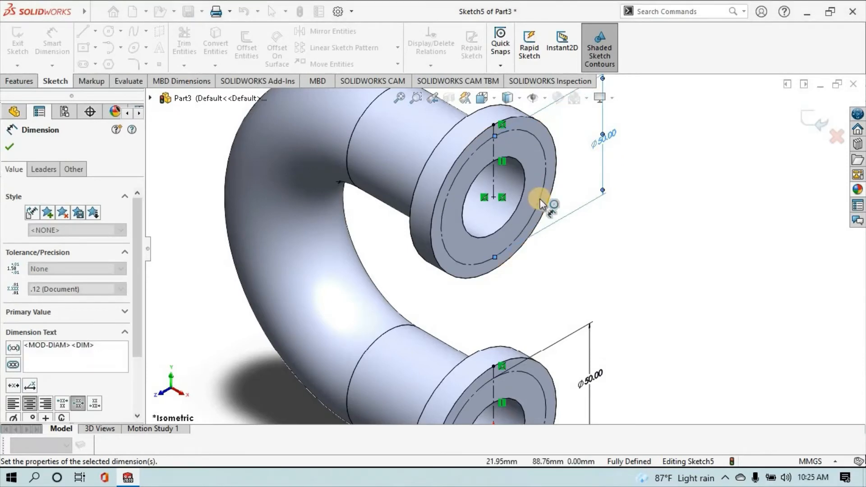
scroll(540, 199, "up", 1)
scroll(540, 199, "down", 2)
scroll(539, 198, "up", 1)
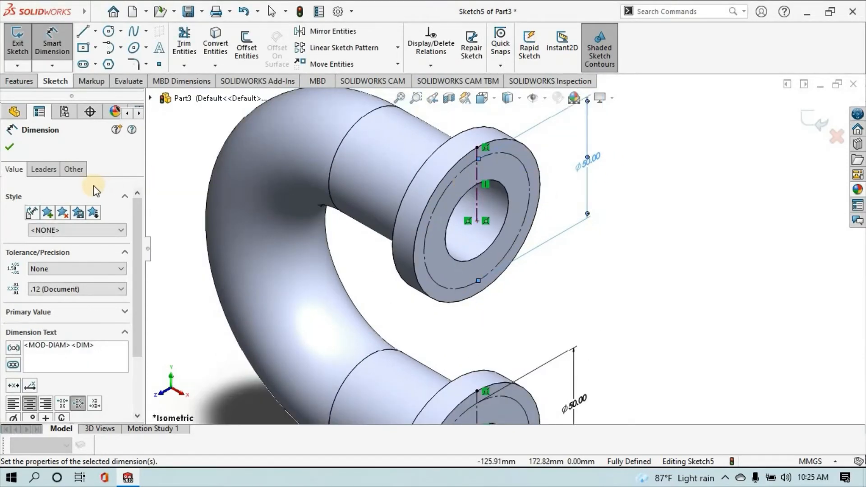
key("Escape")
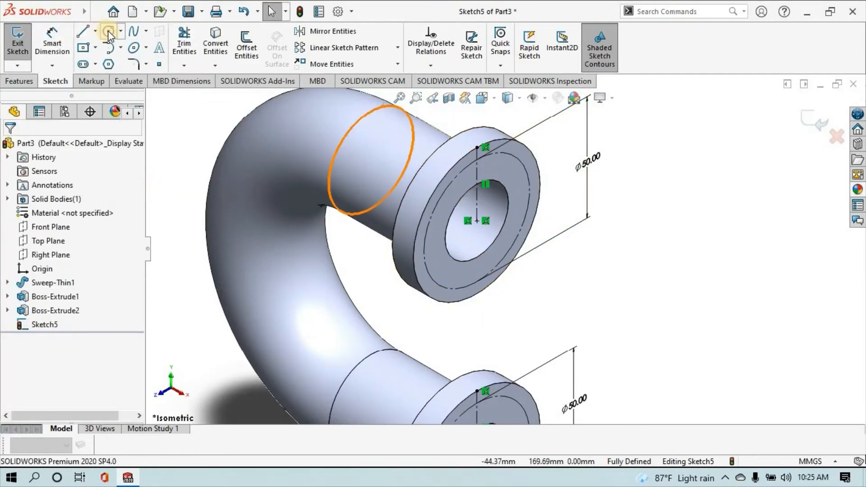
left_click(36, 79)
left_click(188, 45)
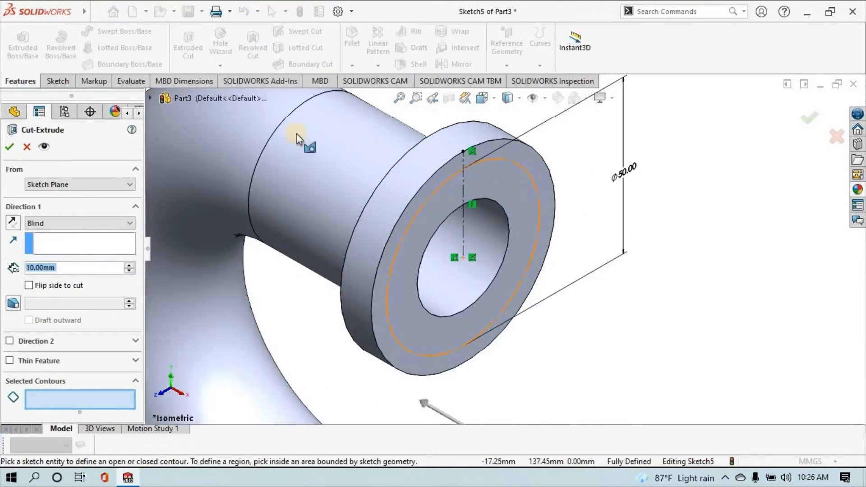
left_click(56, 81)
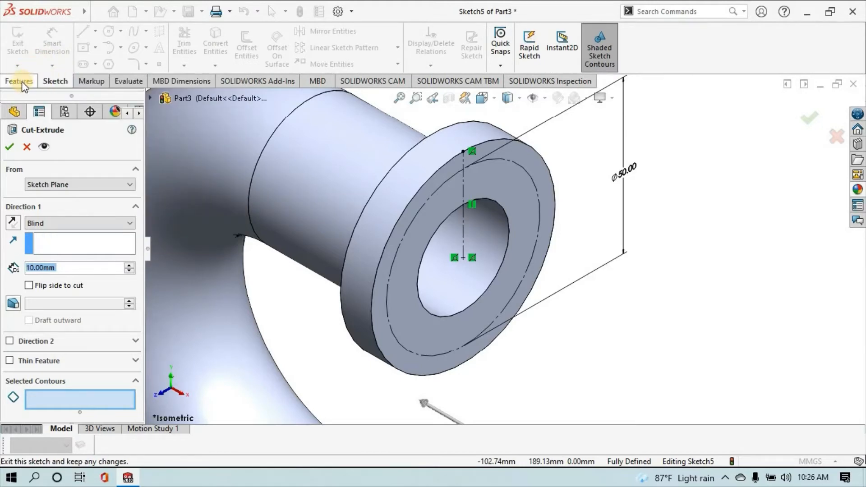
left_click(27, 147)
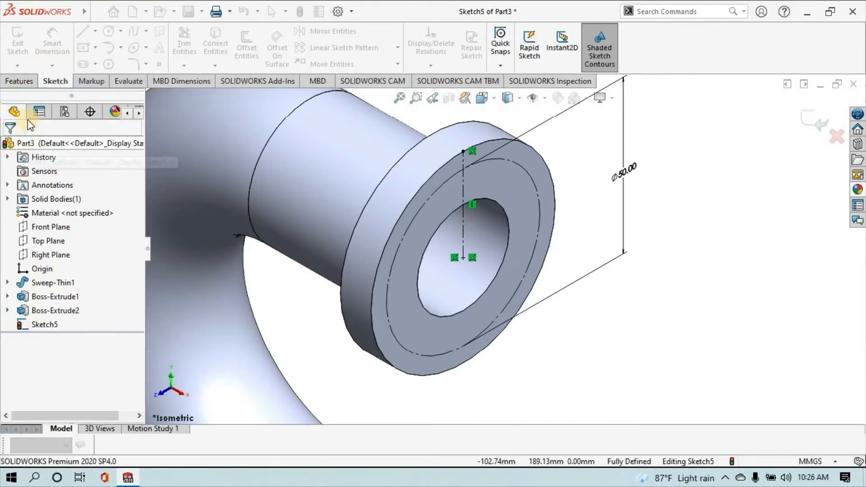
Draw a circle where the vertical centerline meets the upper flange's construction circle and dimension its diameter to 5 mm
left_click(463, 168)
left_click(468, 172)
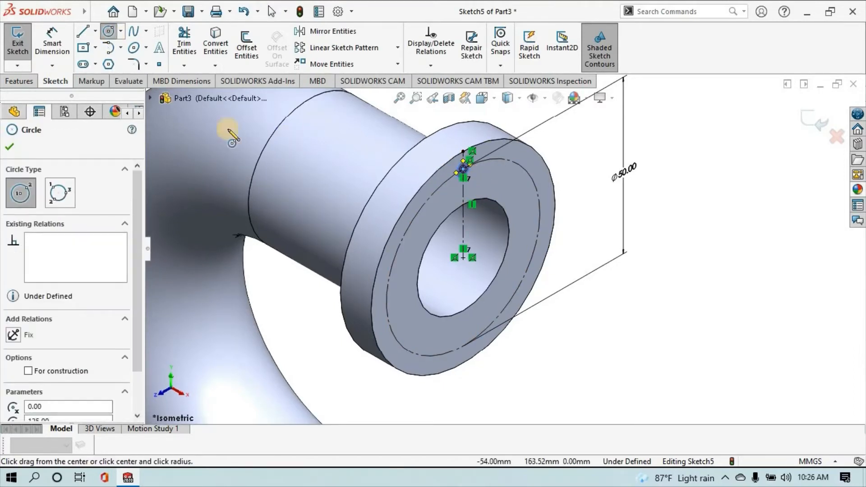
left_click(53, 49)
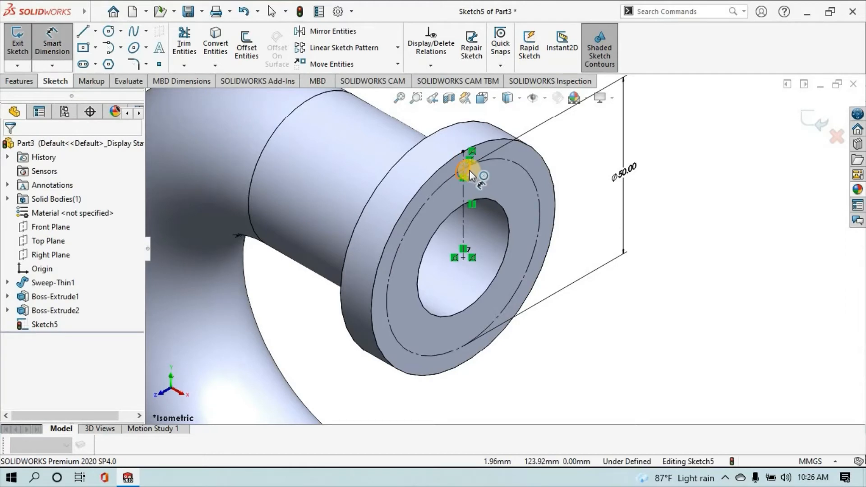
left_click(469, 169)
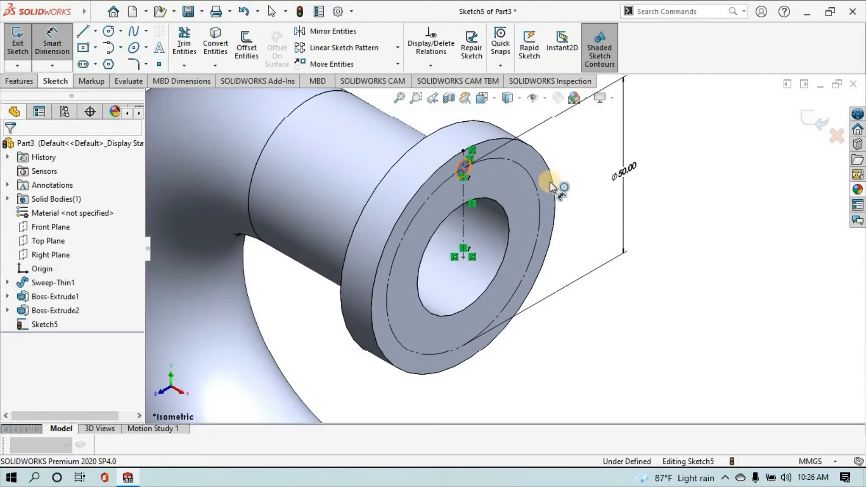
left_click(592, 201)
type("5")
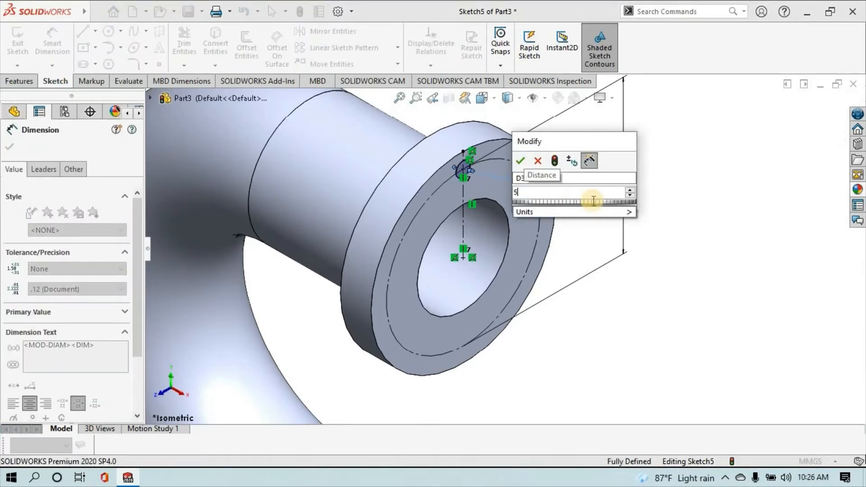
key("Return")
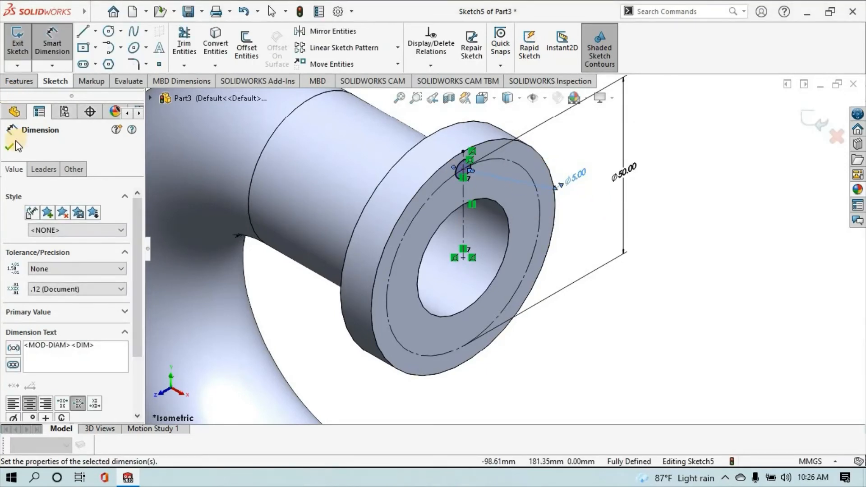
left_click(10, 146)
Cut-extrude the 5 mm circle through the upper flange with a blind depth of 10 mm
left_click(19, 87)
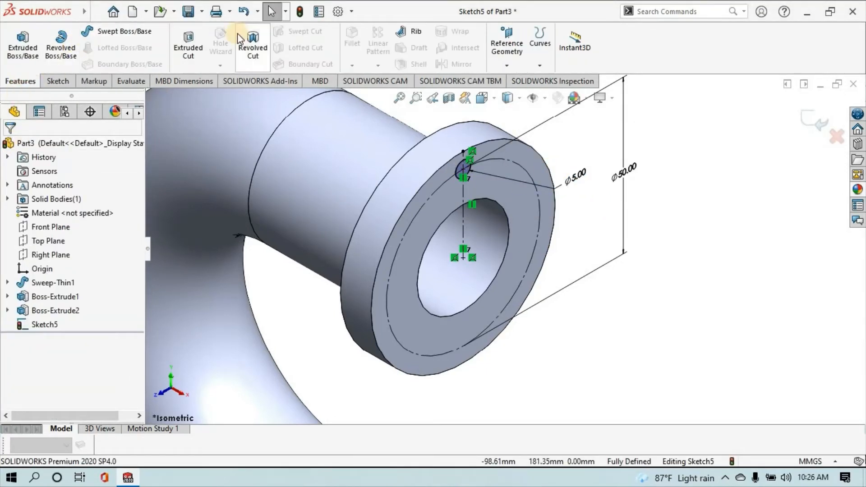
left_click(188, 47)
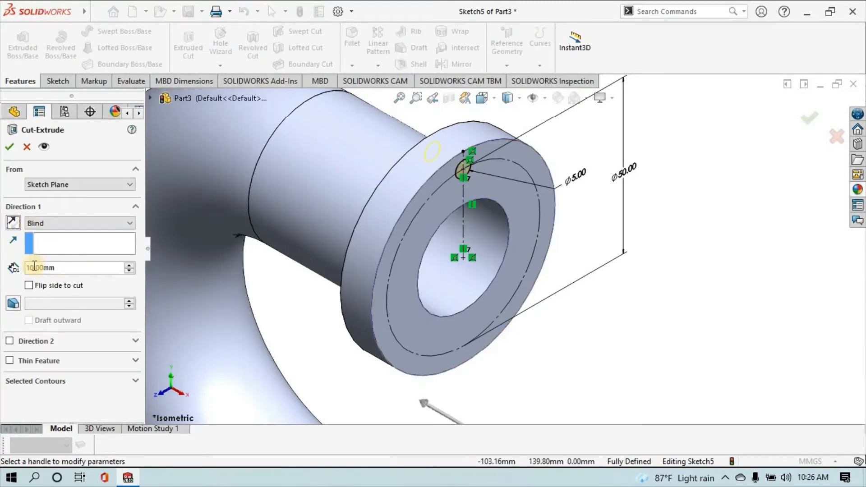
left_click(10, 147)
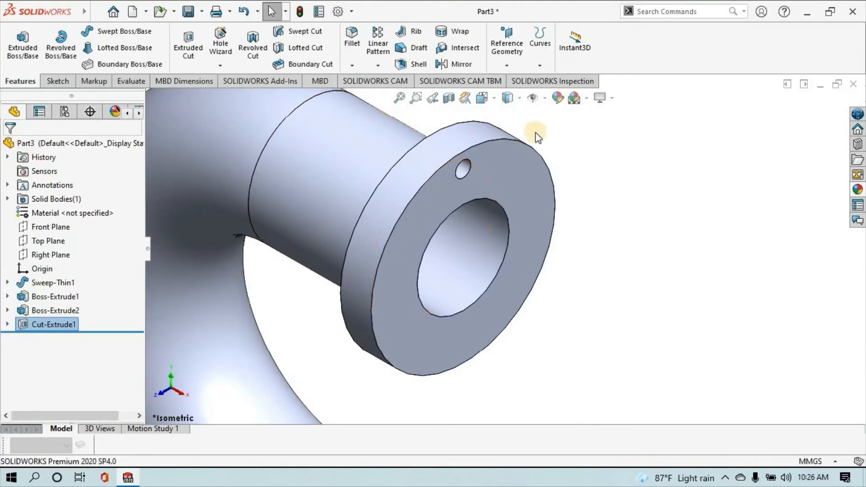
Create a circular pattern of the 5 mm hole around the upper flange's bore edge with 6 instances spaced 60 degrees apart
left_click(376, 67)
left_click(398, 95)
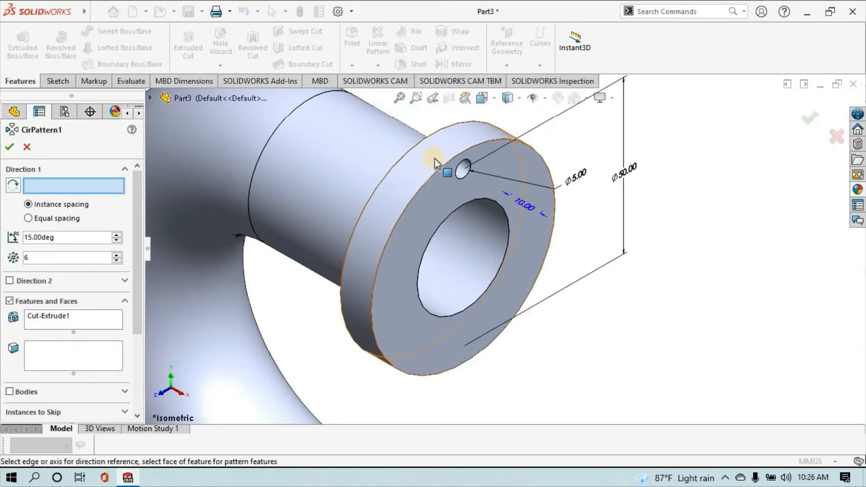
left_click(419, 250)
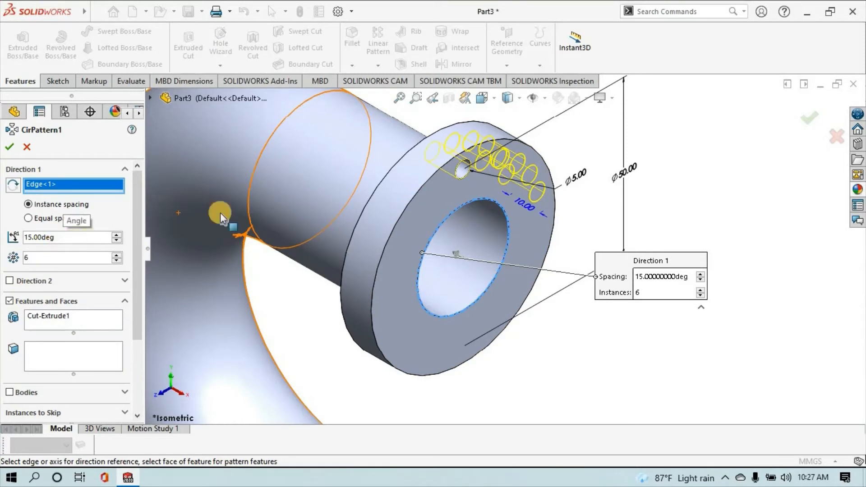
left_click_drag(58, 237, 20, 208)
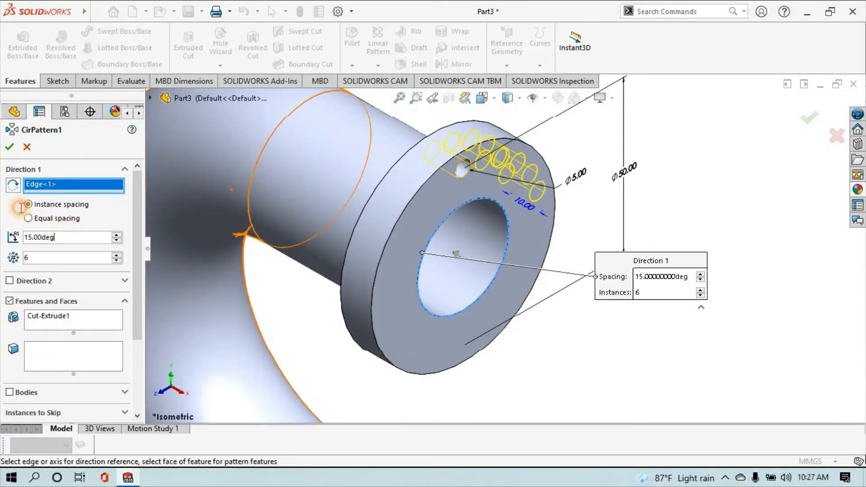
key("ctrl+a")
type("60")
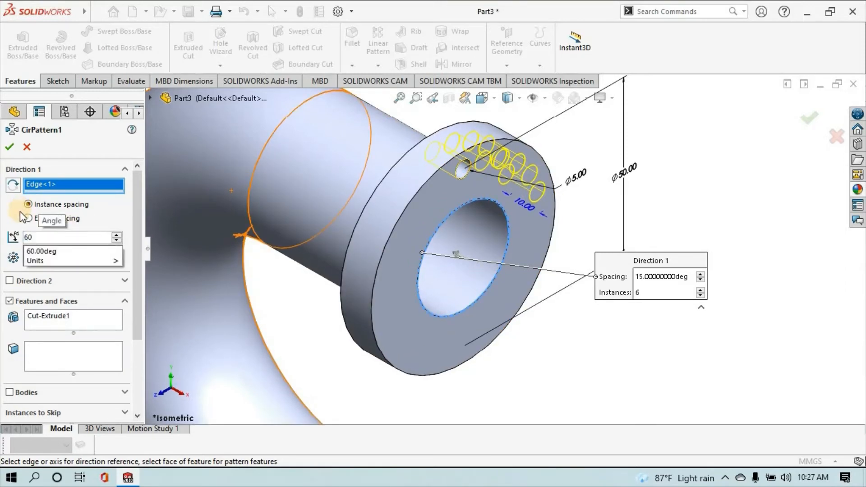
left_click(32, 253)
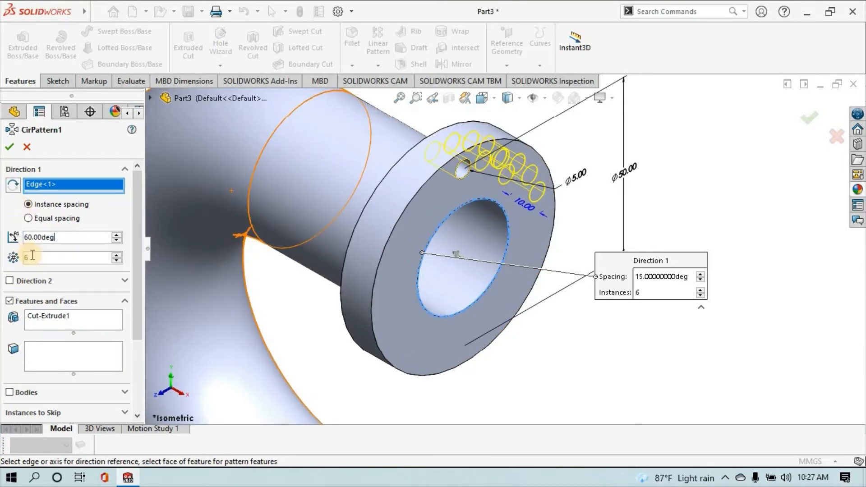
left_click(7, 153)
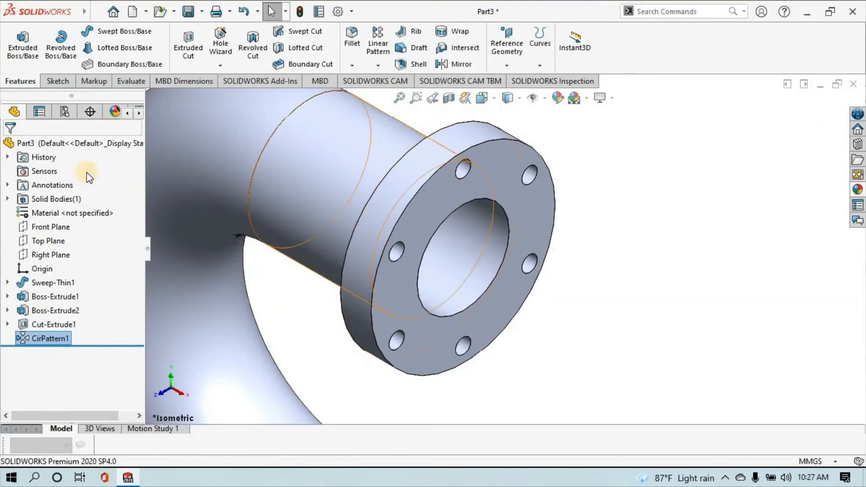
Start a new sketch on the lower flange's outer face with the Circle tool
scroll(442, 221, "down", 2)
scroll(444, 226, "up", 5)
scroll(535, 381, "down", 3)
scroll(523, 365, "up", 4)
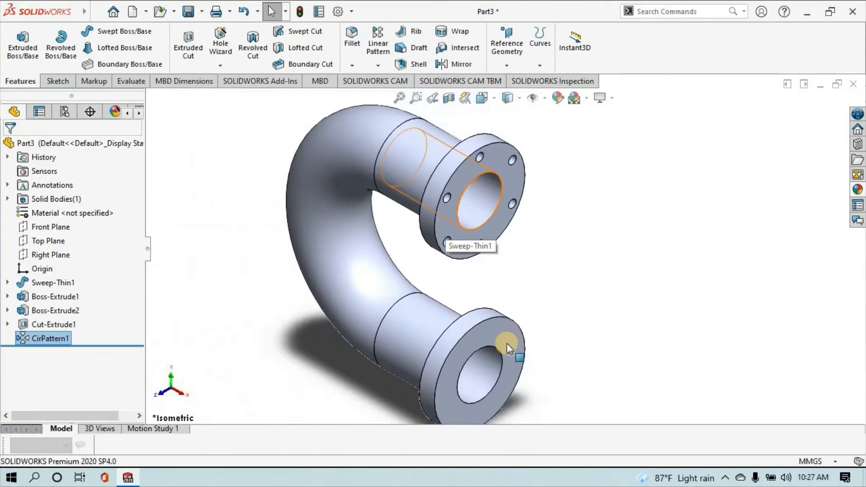
scroll(492, 347, "down", 5)
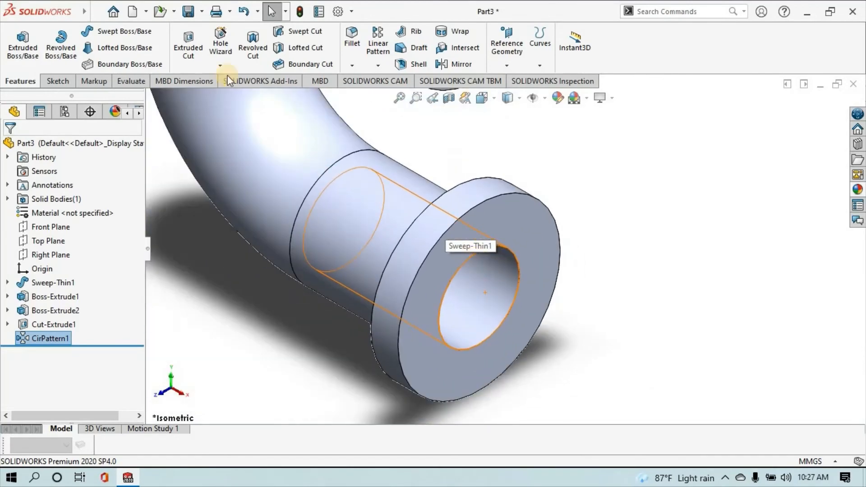
left_click(56, 80)
left_click(109, 30)
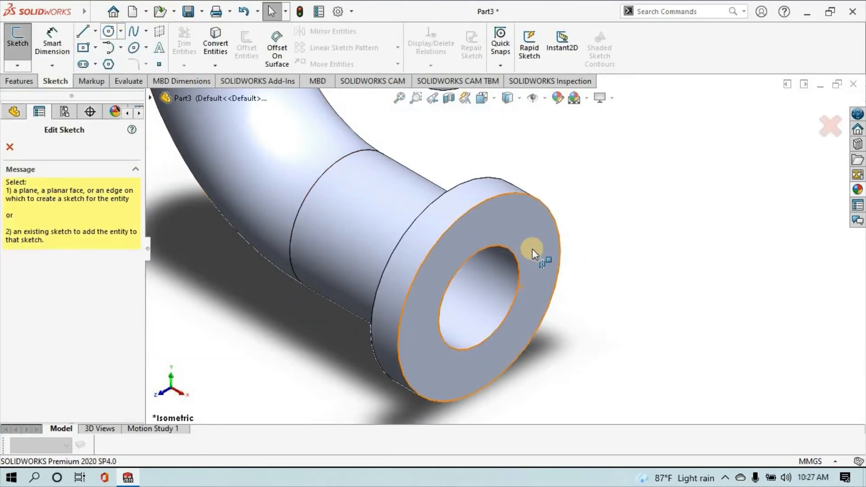
left_click(471, 235)
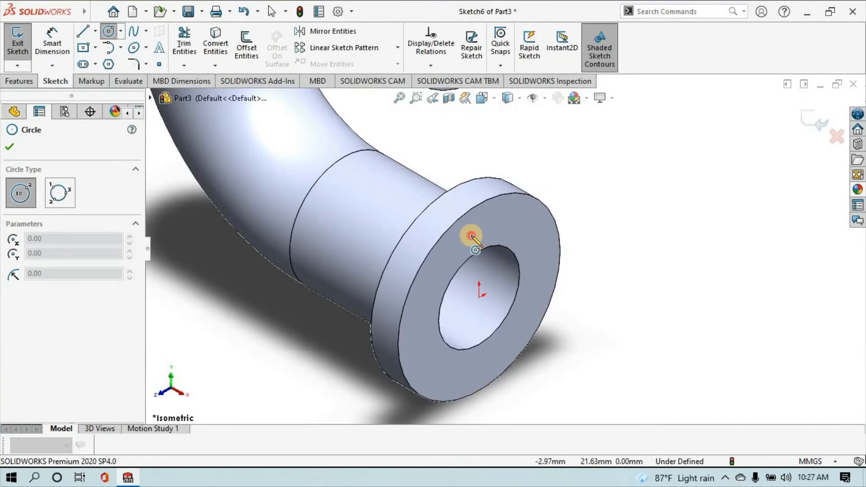
left_click(471, 234)
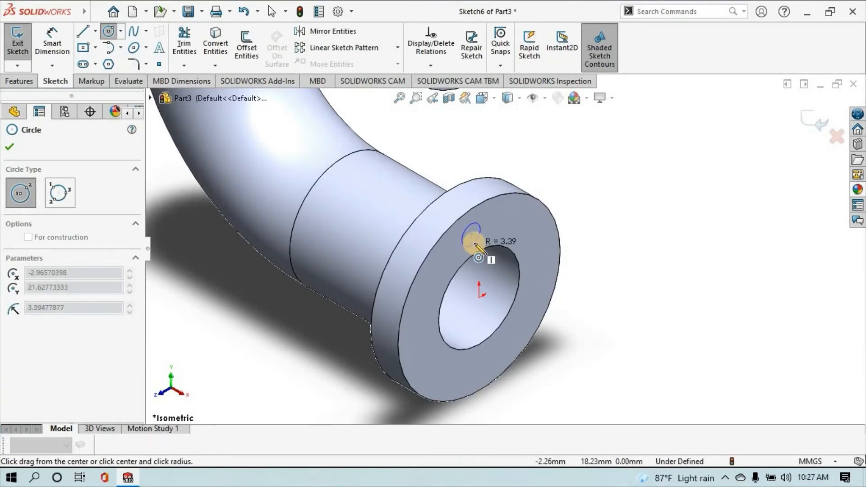
left_click(479, 246)
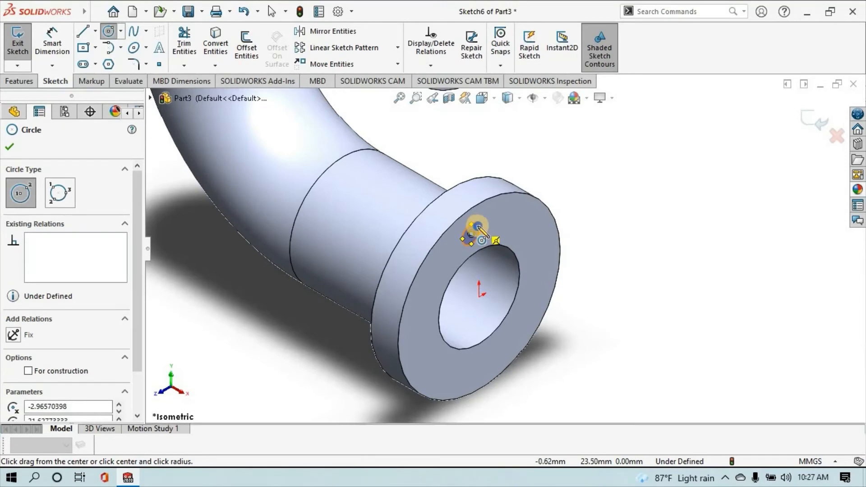
right_click(473, 233)
left_click(505, 315)
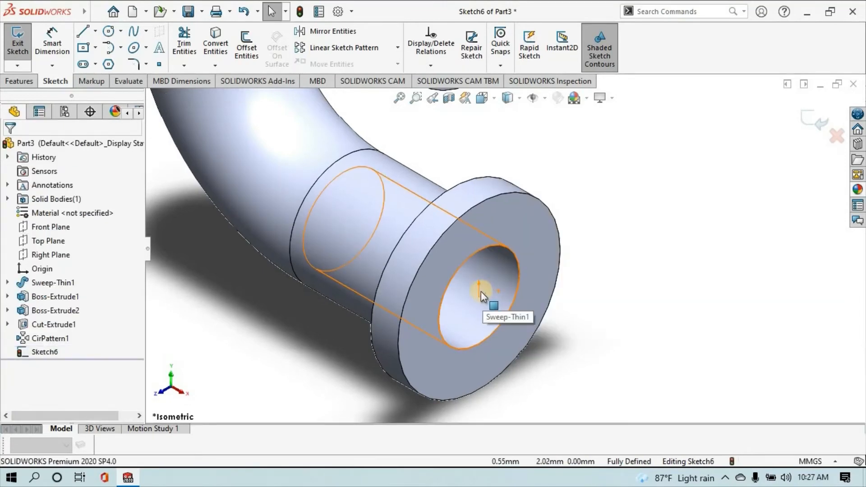
scroll(520, 257, "down", 3)
scroll(489, 275, "up", 5)
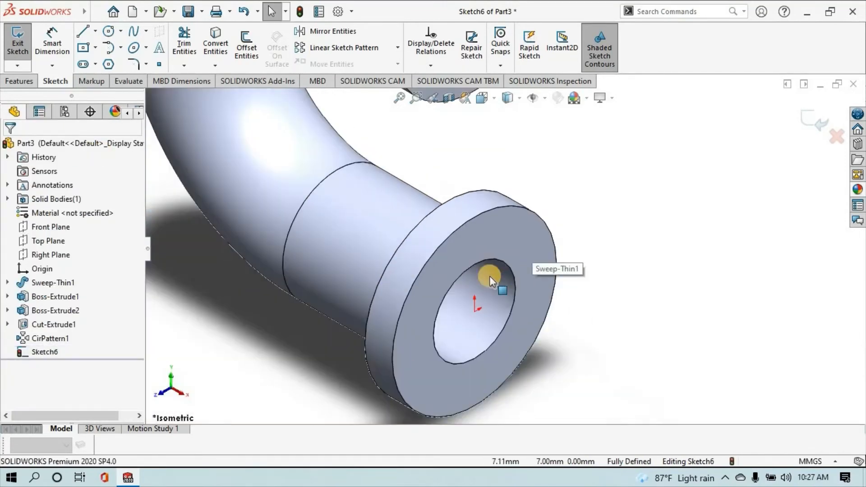
scroll(489, 276, "down", 2)
scroll(489, 276, "up", 2)
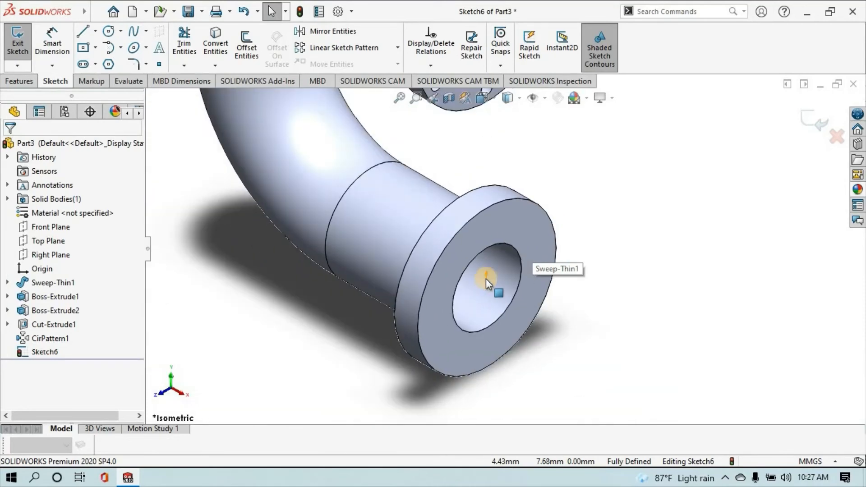
left_click(120, 31)
left_click(114, 52)
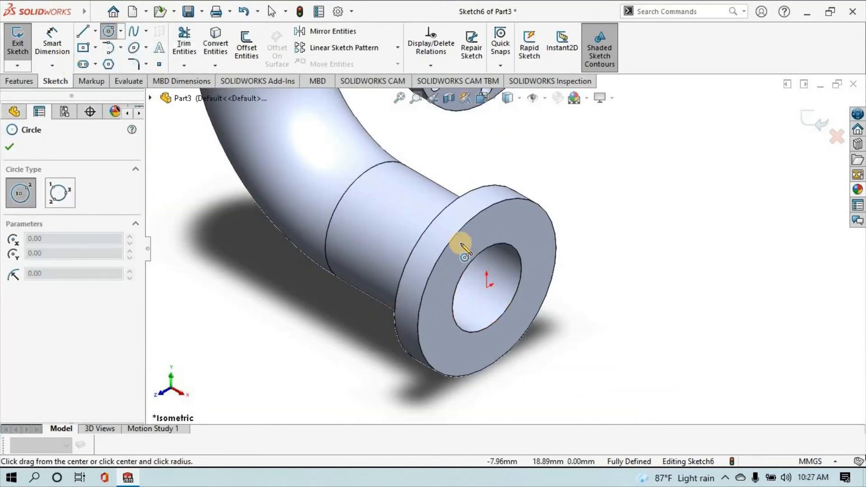
key("Escape")
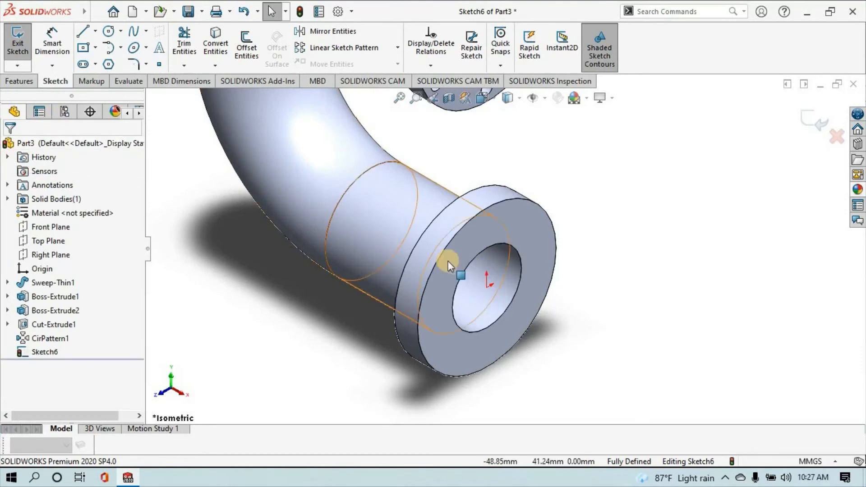
Draw a construction circle about 48 mm in diameter on the lower flange's face, centred on the origin
left_click(456, 263)
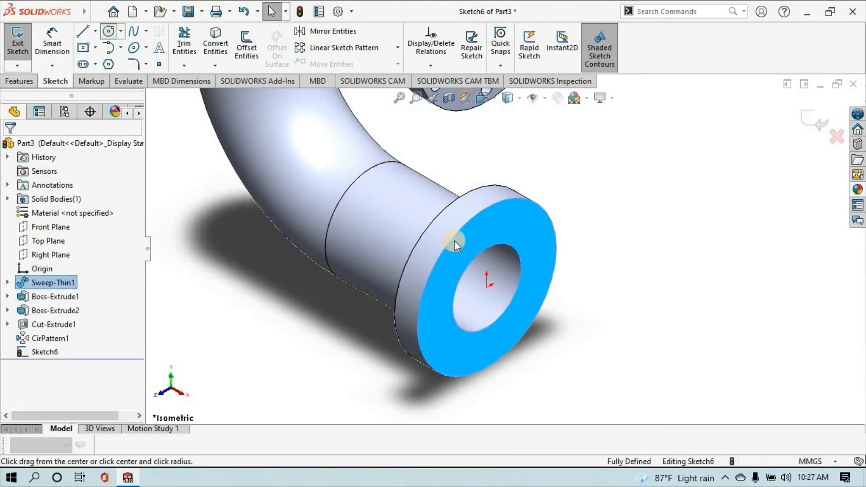
left_click(487, 288)
left_click(539, 291)
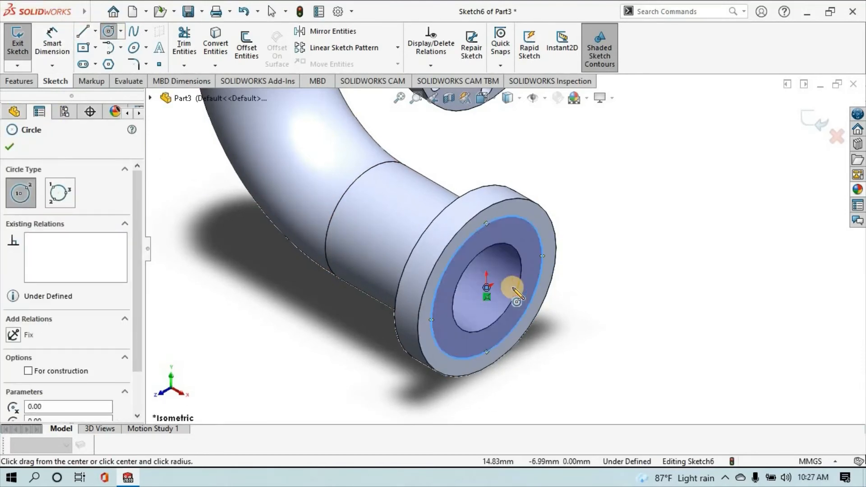
left_click(28, 371)
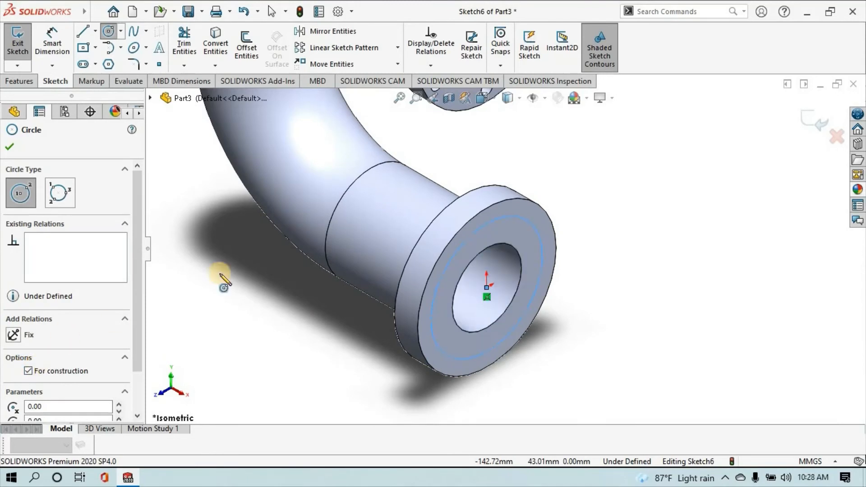
Dimension the construction circle on the lower flange's face to a 50 mm diameter
left_click(53, 43)
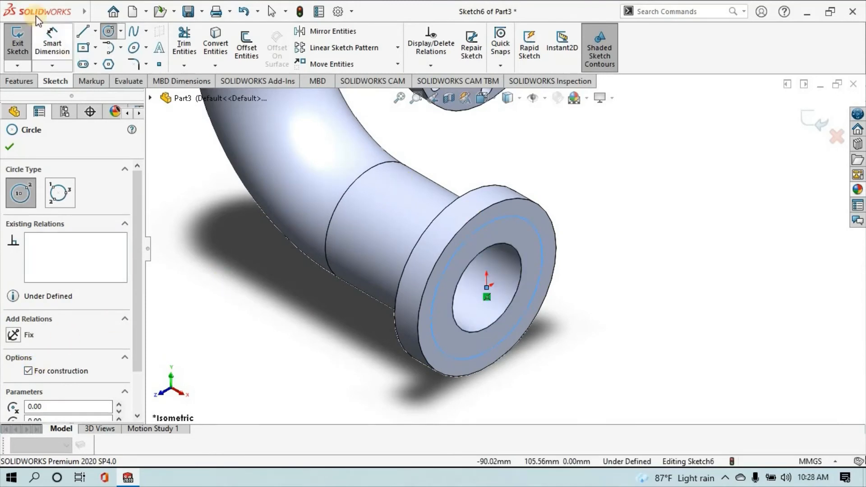
left_click(541, 244)
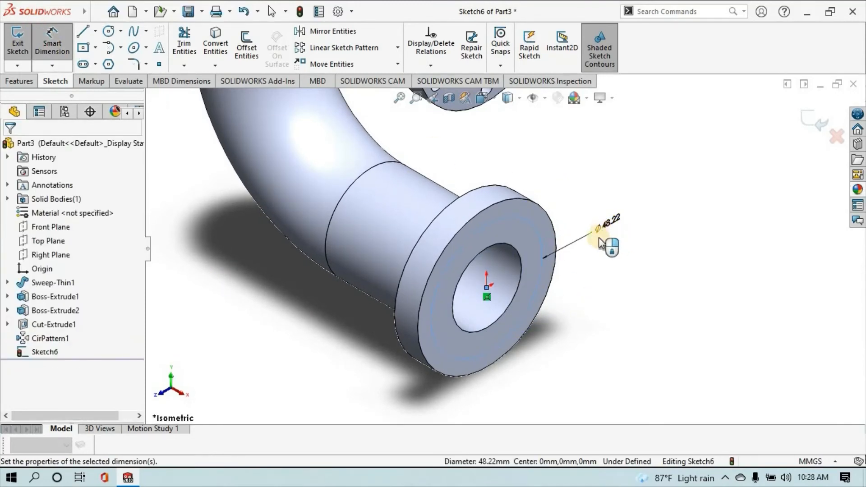
left_click(599, 237)
type("50")
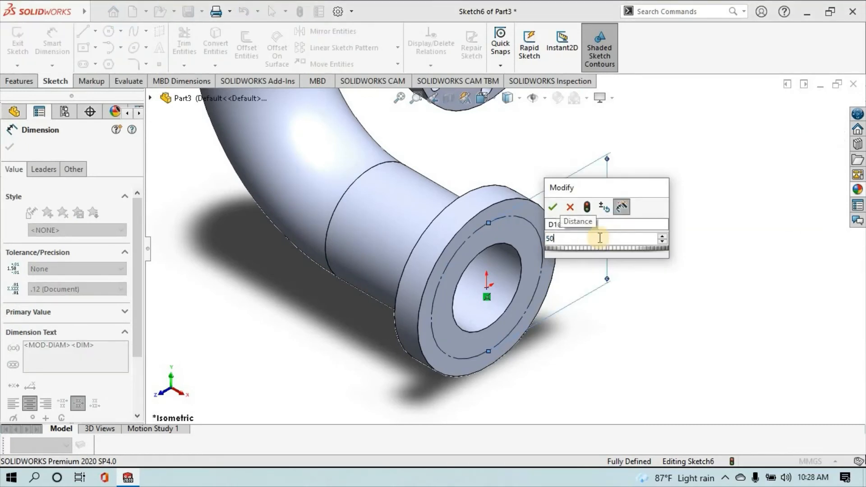
key("Return")
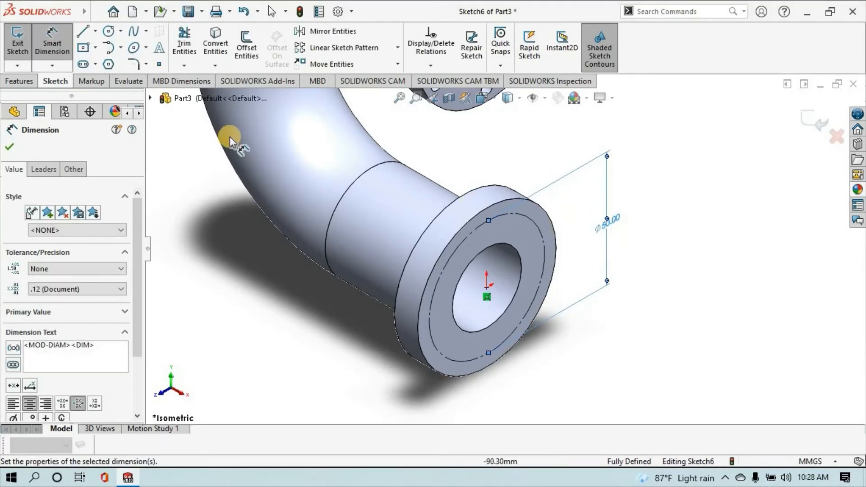
Draw a vertical centerline from the origin up to the lower flange's outer edge
left_click(95, 32)
left_click(86, 62)
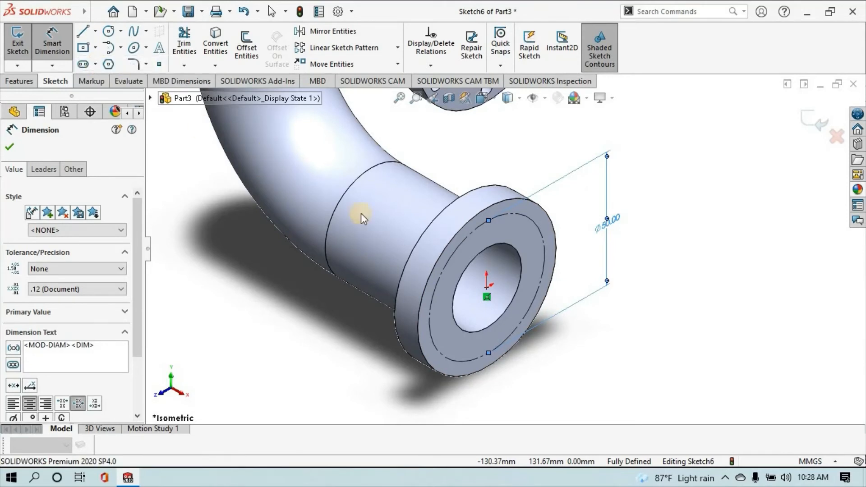
left_click(485, 292)
left_click(491, 210)
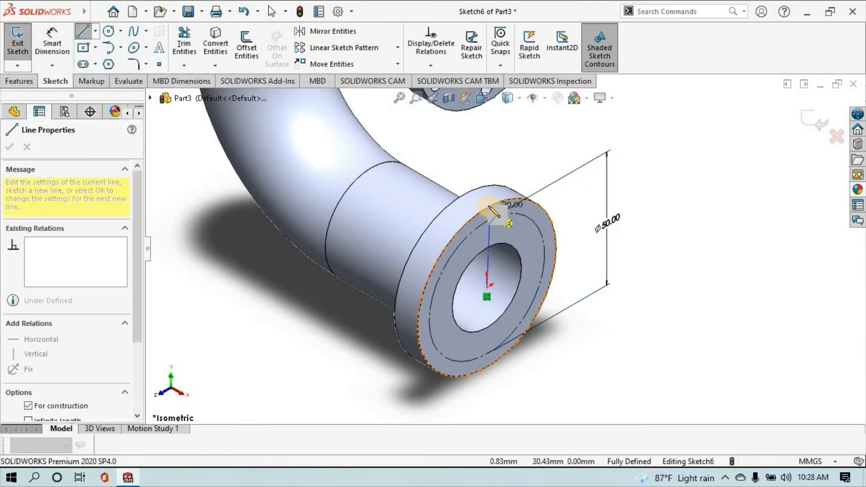
left_click(489, 208)
right_click(626, 188)
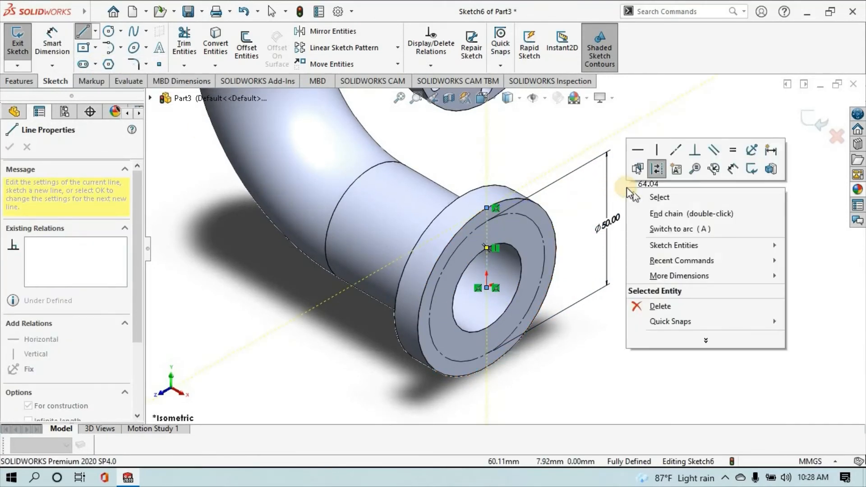
left_click(645, 197)
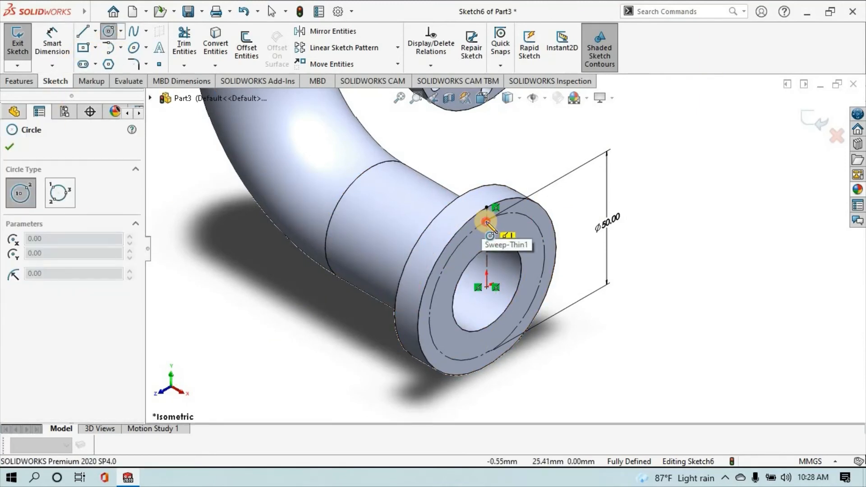
Draw a small bolt-hole circle centred where the vertical centerline crosses the 50 mm construction circle
left_click(486, 221)
scroll(501, 225, "down", 2)
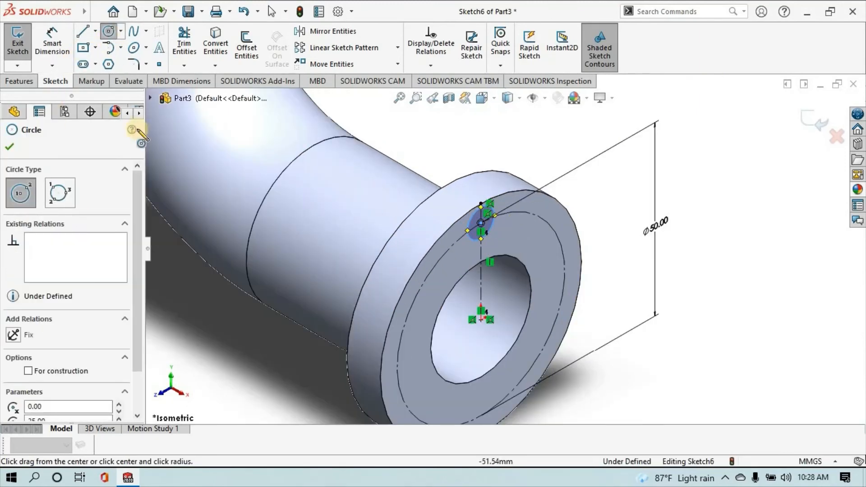
left_click(492, 207)
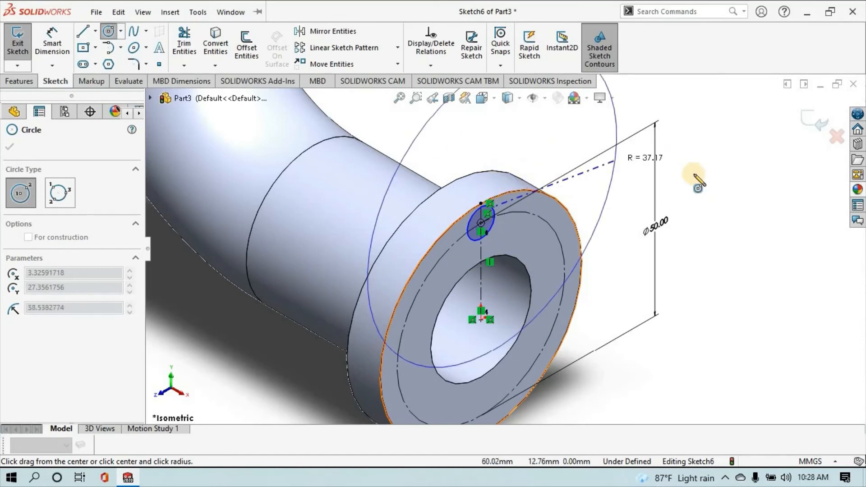
right_click(558, 134)
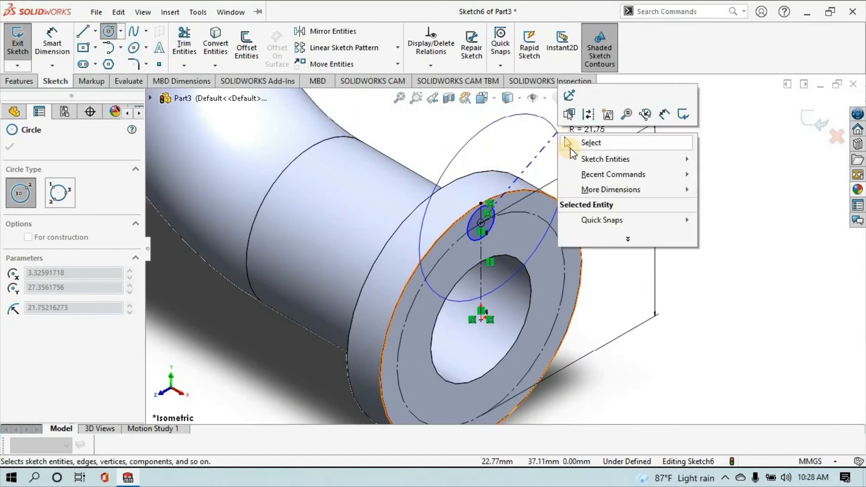
left_click(569, 143)
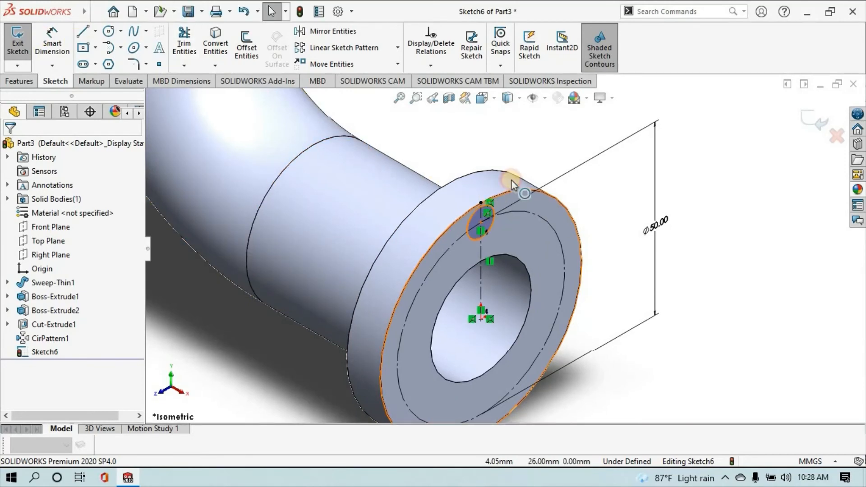
left_click(494, 207)
key("Escape")
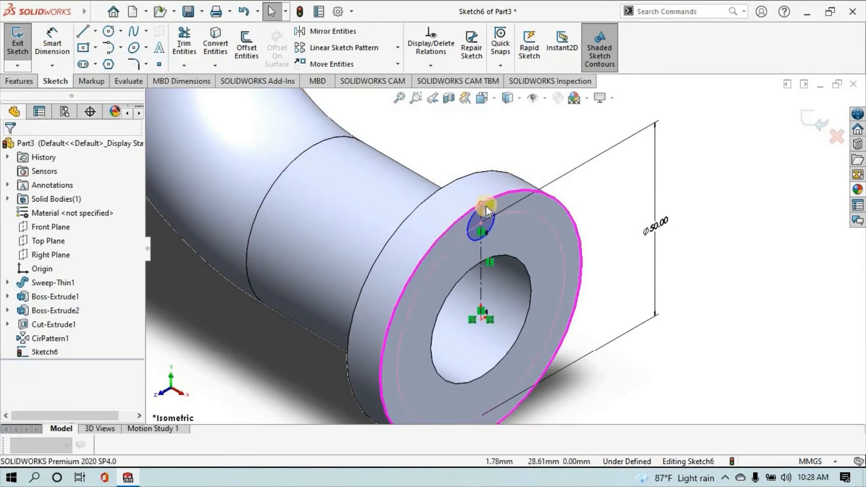
Dimension the small bolt-hole circle to a 5 mm diameter
left_click(52, 43)
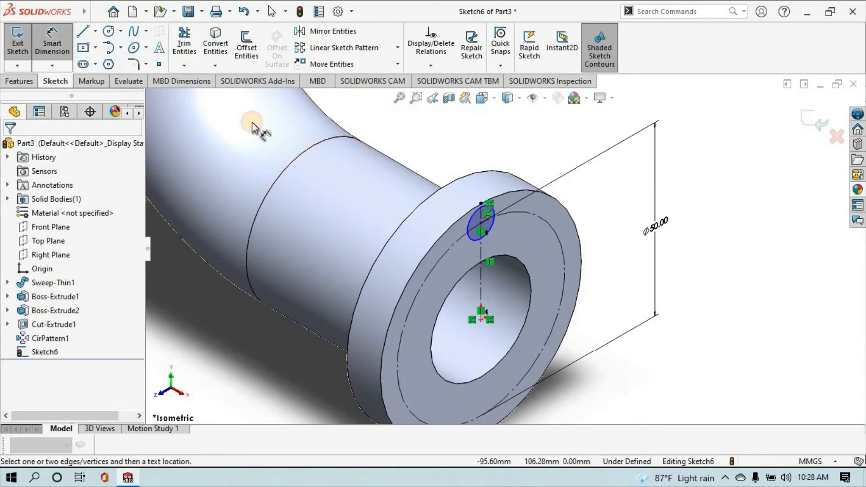
left_click(492, 207)
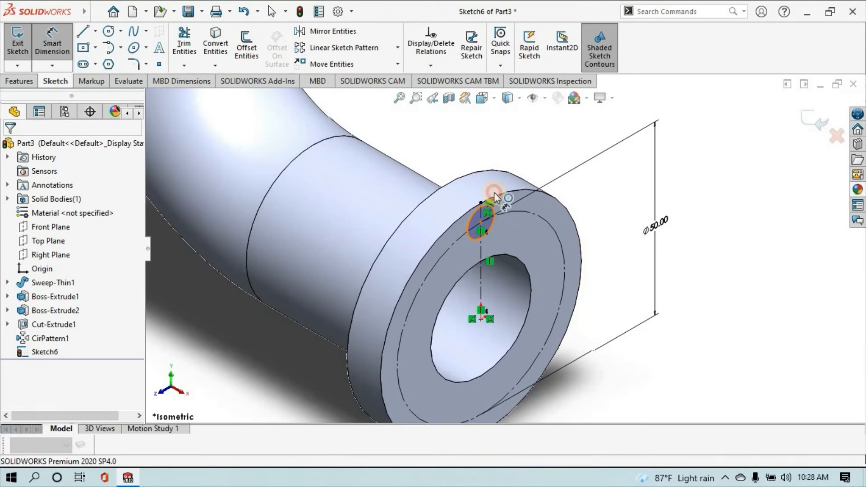
left_click(573, 202)
type("5")
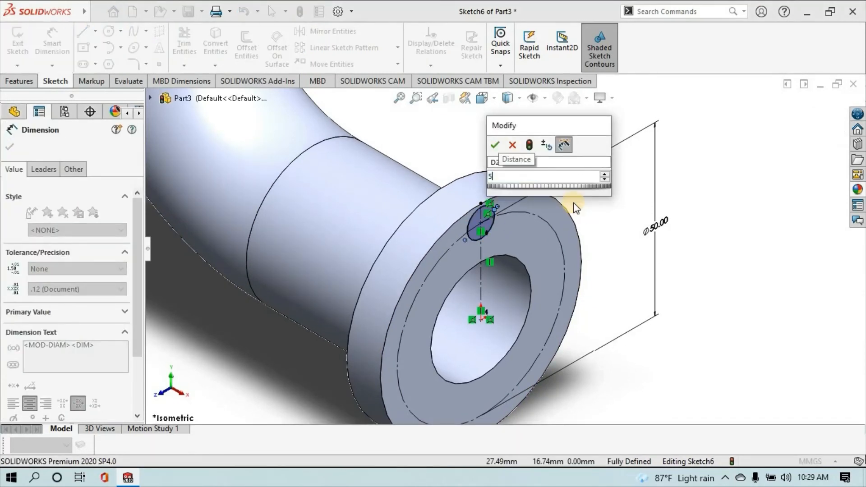
key("Return")
Cut-extrude the 5 mm circle through the lower flange with a blind depth of 10 mm
left_click(20, 81)
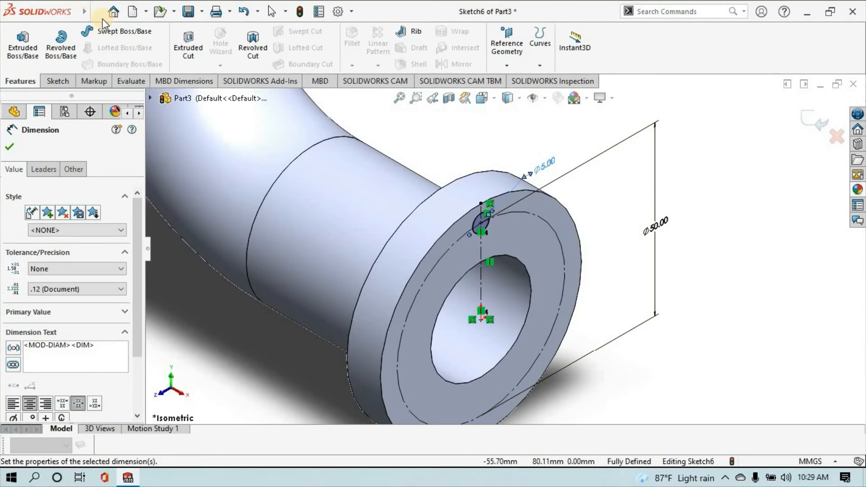
left_click(184, 49)
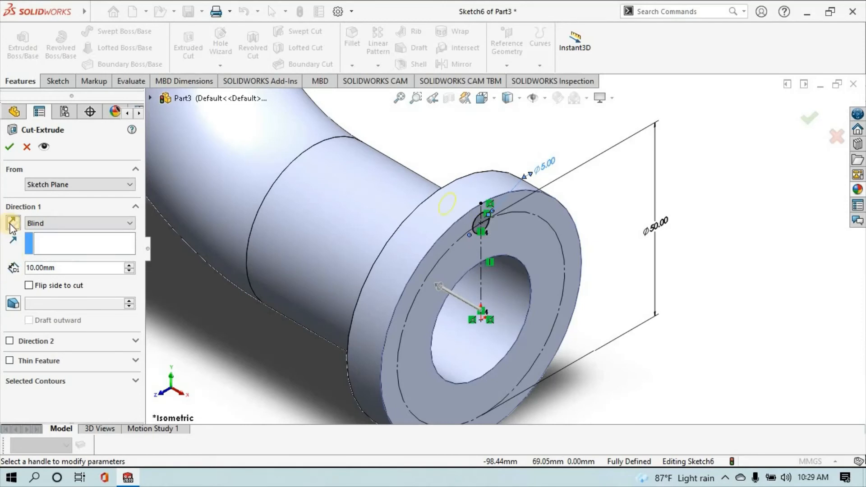
left_click(7, 150)
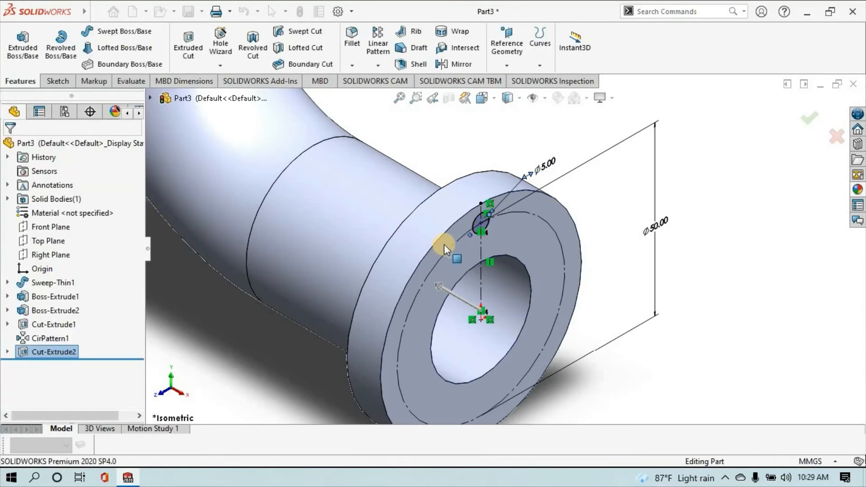
Create a circular pattern of the 5 mm hole around the lower flange's bore edge with 6 instances spaced 60 degrees apart
left_click(374, 67)
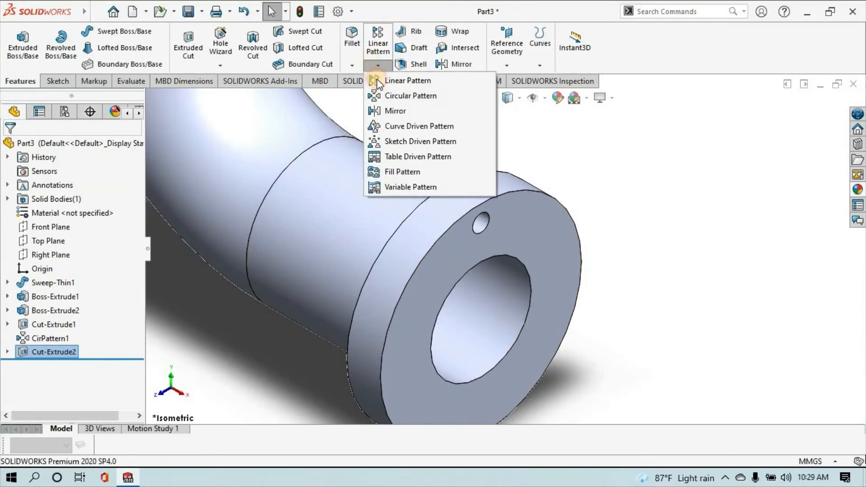
left_click(379, 93)
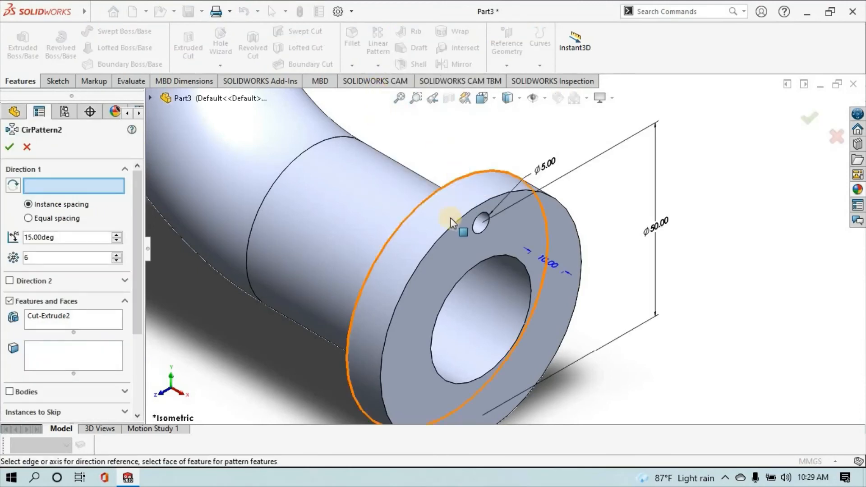
left_click(463, 278)
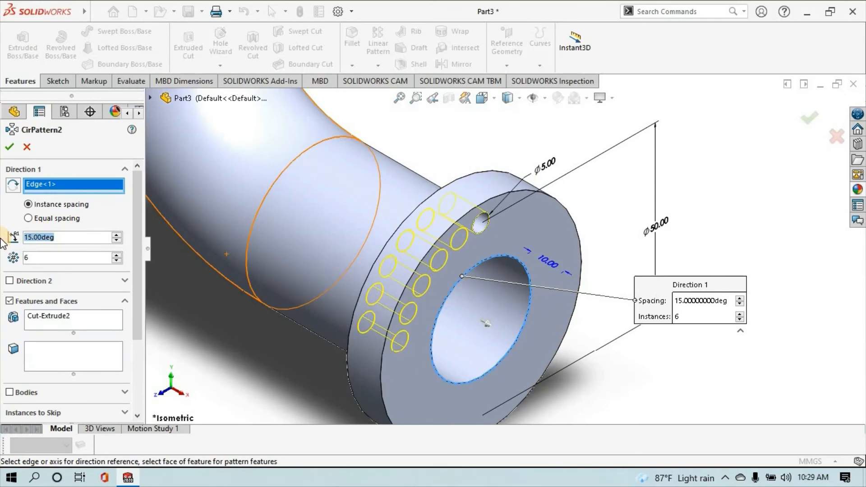
type("60")
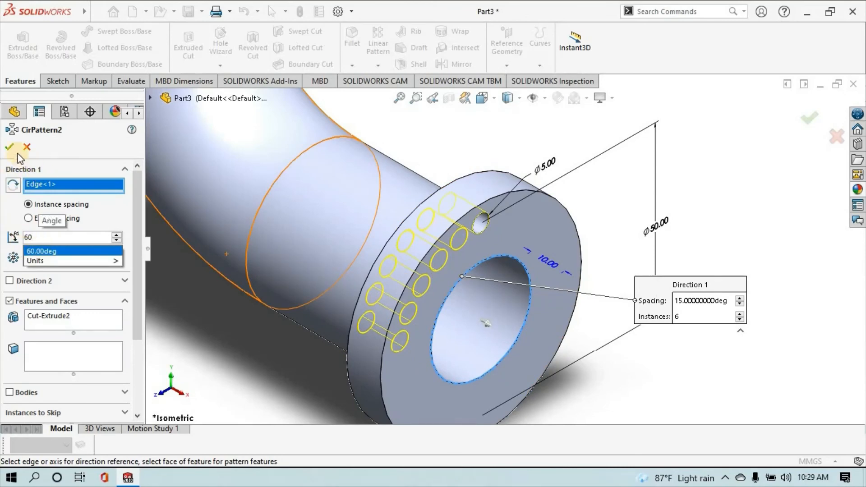
left_click(10, 147)
left_click(10, 147)
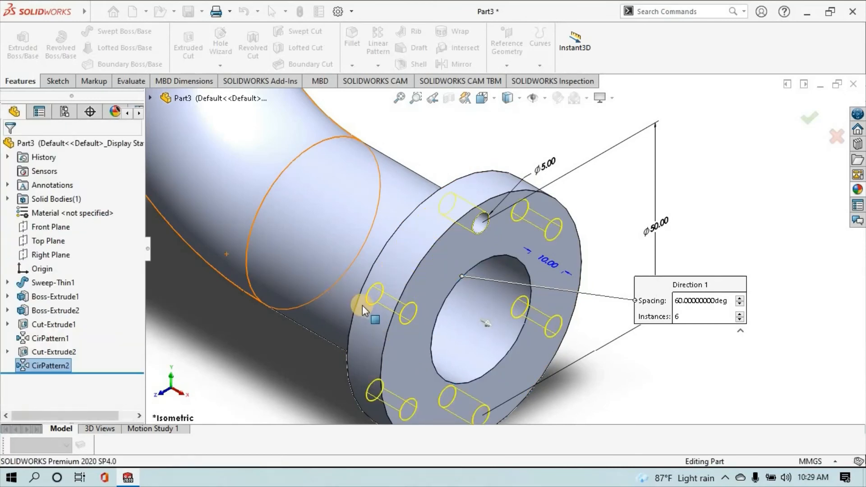
Examine the whole pipe and the bolt holes in both flanges from several angles, and return to the isometric view
scroll(435, 253, "up", 7)
scroll(515, 162, "down", 2)
scroll(518, 168, "up", 2)
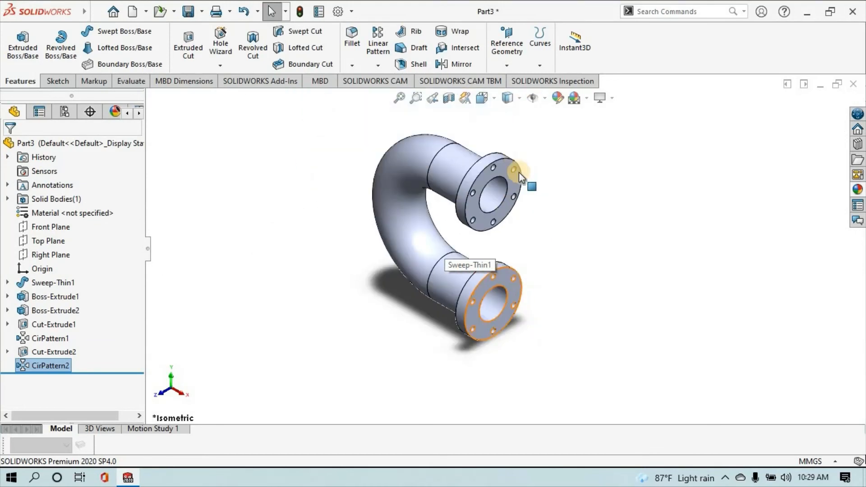
middle_click_drag(519, 173, 293, 174)
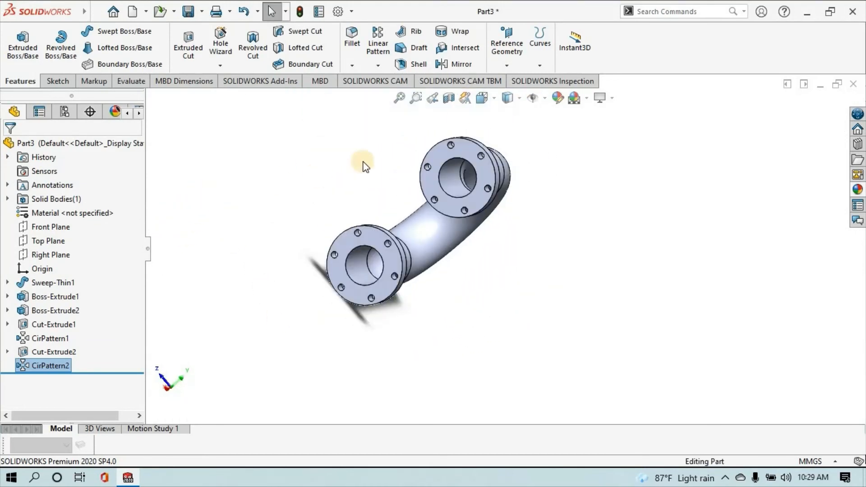
left_click(491, 101)
left_click(450, 304)
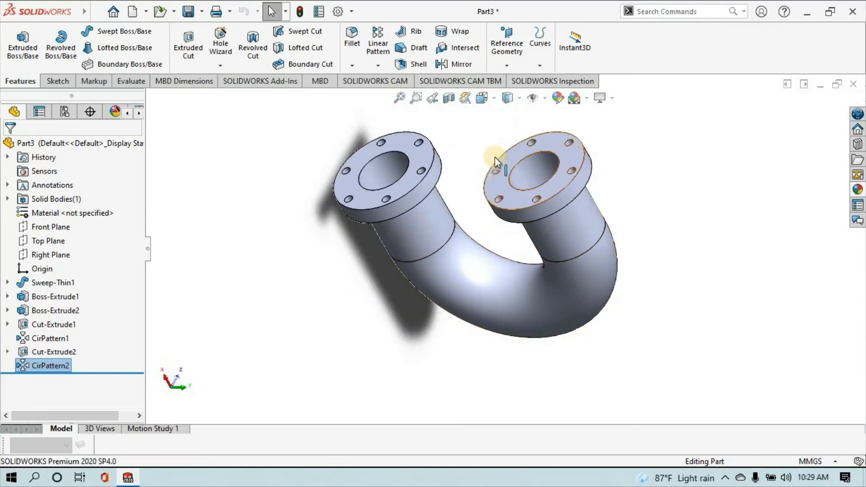
left_click(494, 101)
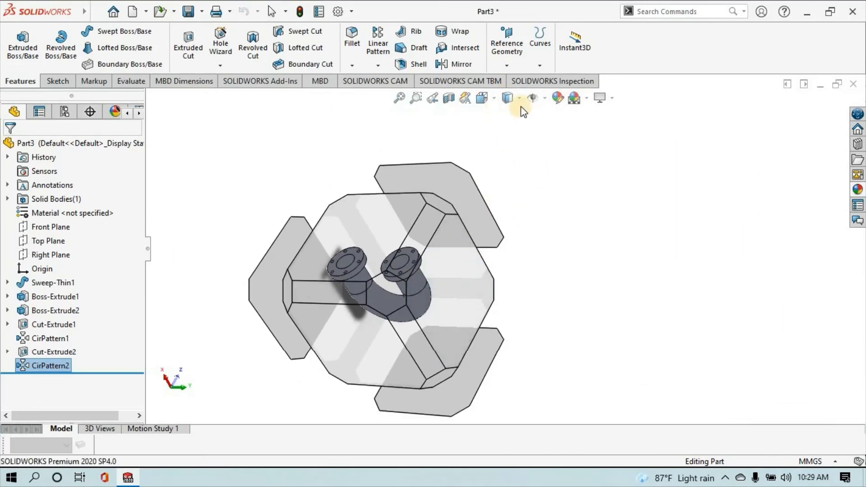
key("space")
left_click(558, 136)
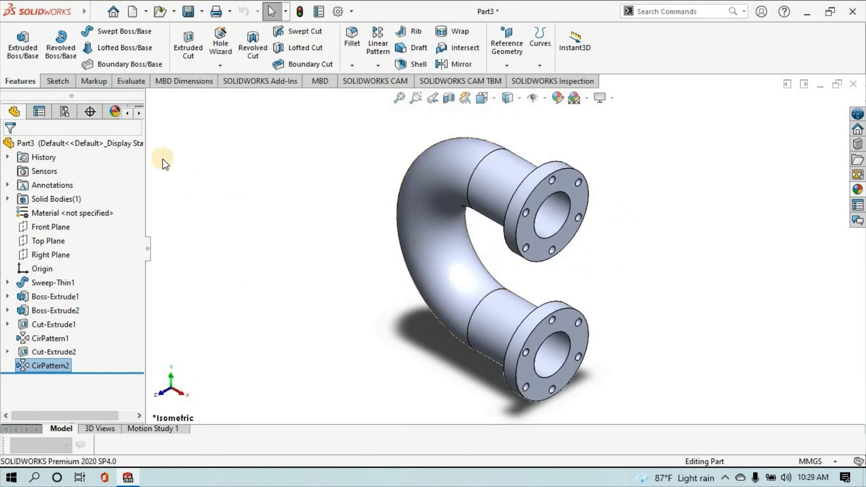
Apply a yellow appearance to the thin sweep, both flange extrusions, both hole cuts and both circular patterns
left_click(558, 97)
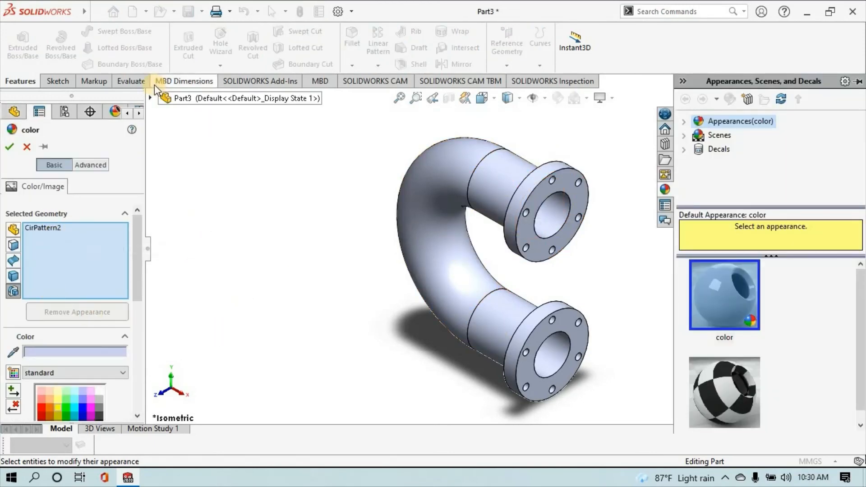
left_click(149, 97)
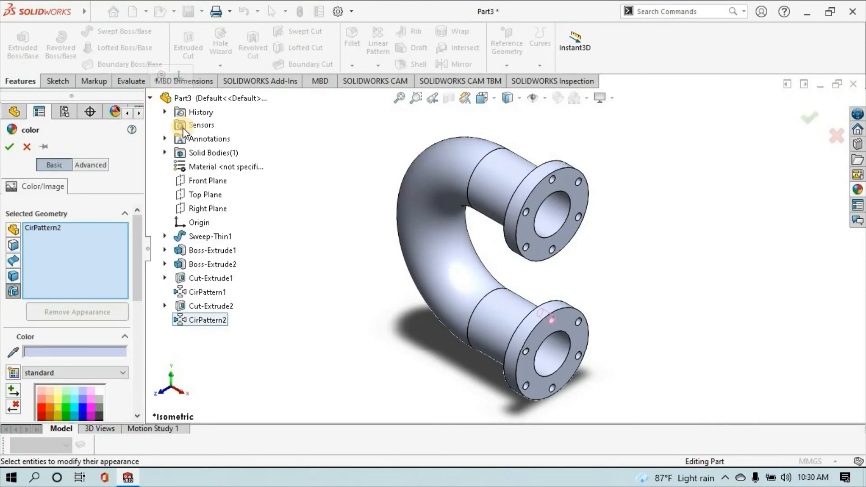
left_click(211, 237)
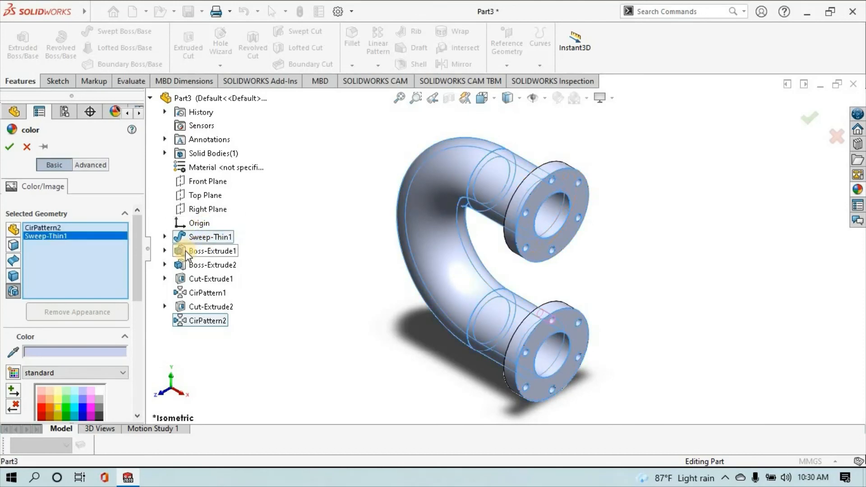
left_click(185, 252)
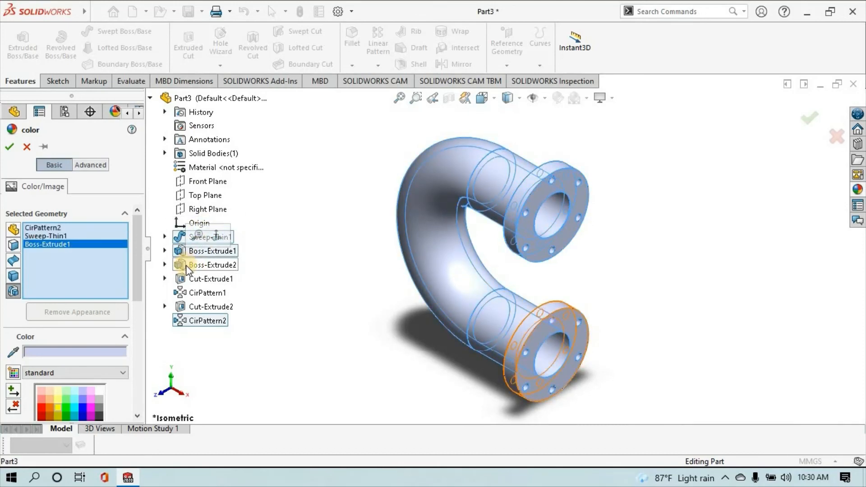
left_click(187, 268)
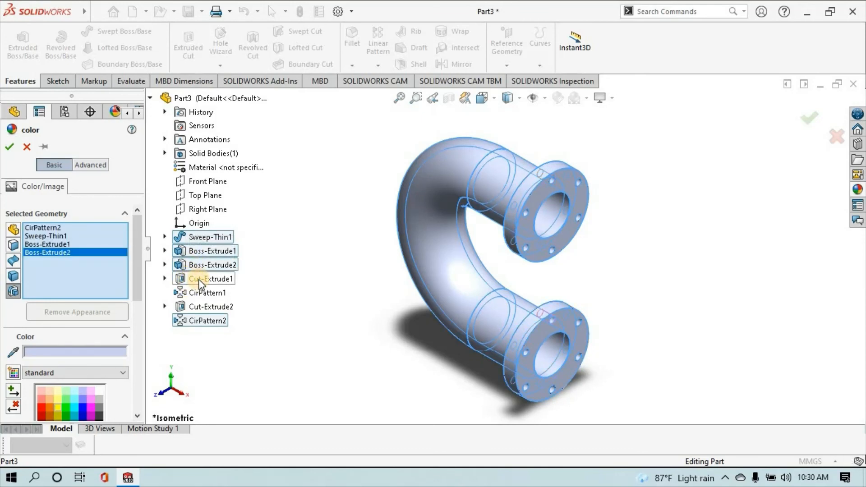
left_click(189, 278)
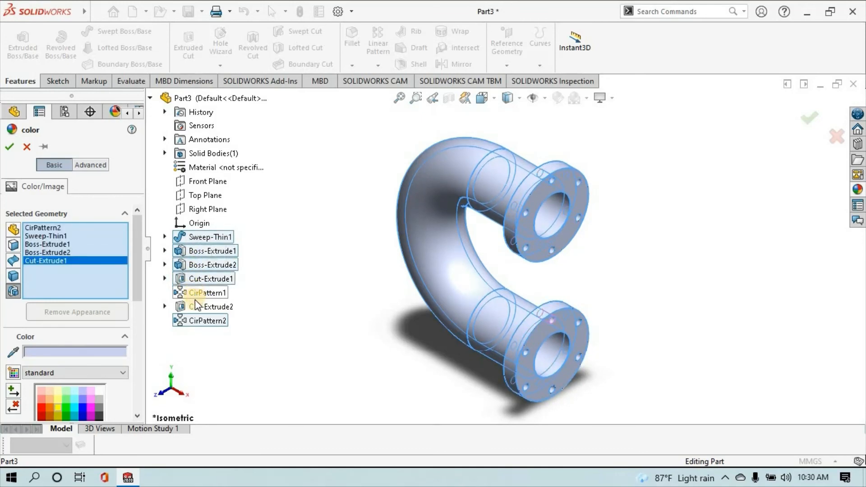
left_click(194, 294)
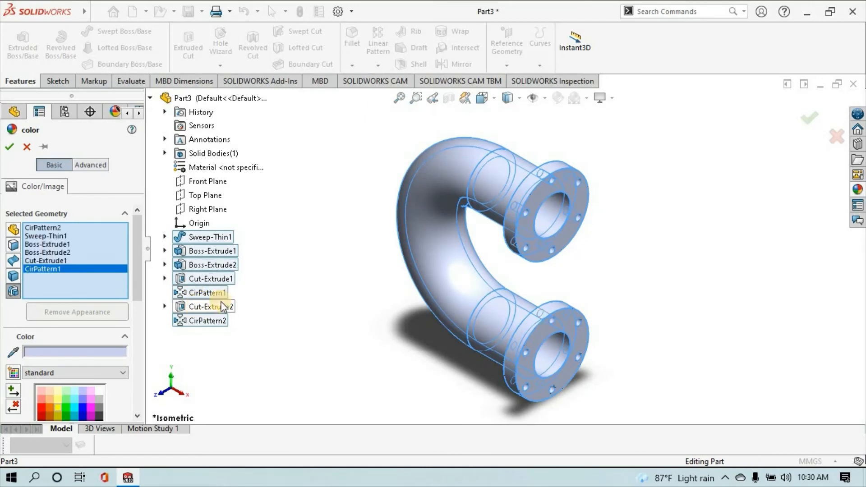
left_click(197, 307)
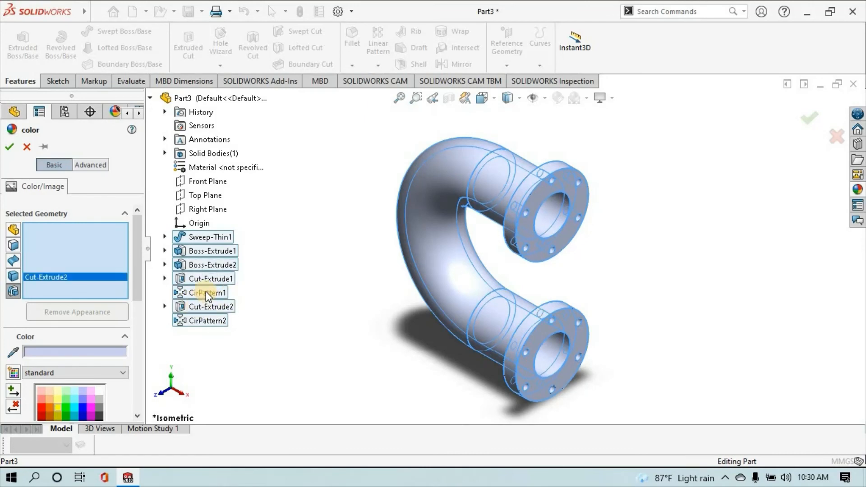
left_click(54, 407)
left_click(9, 147)
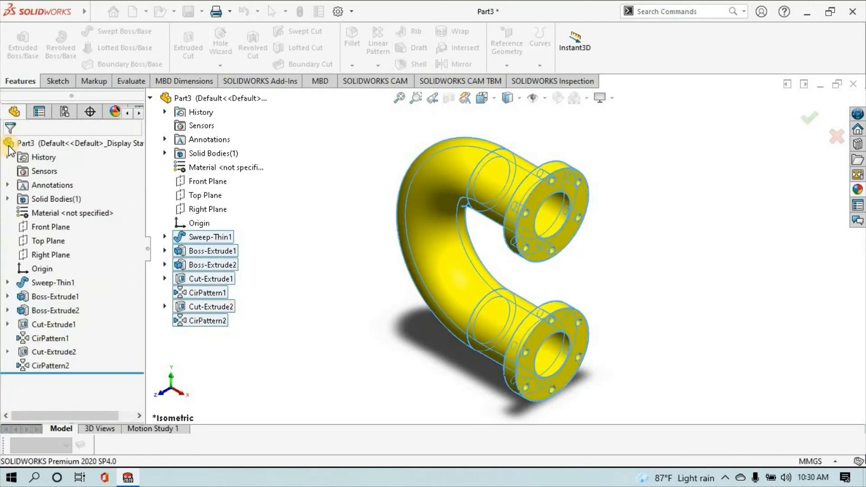
left_click(626, 238)
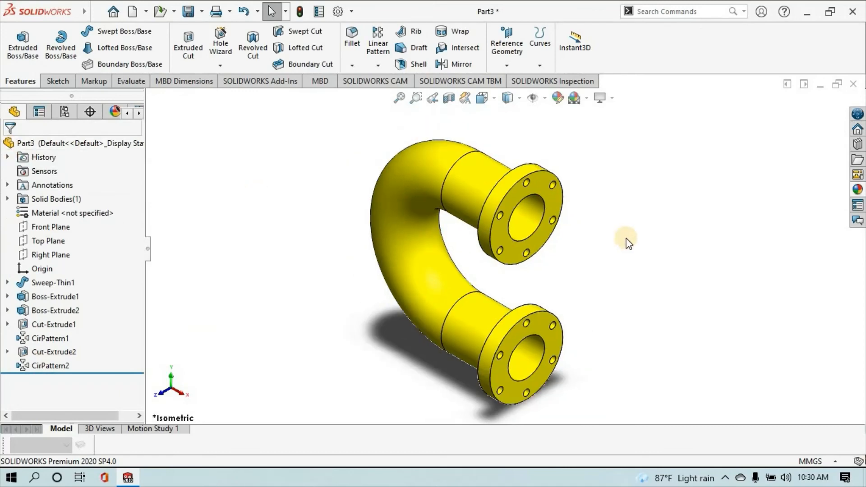